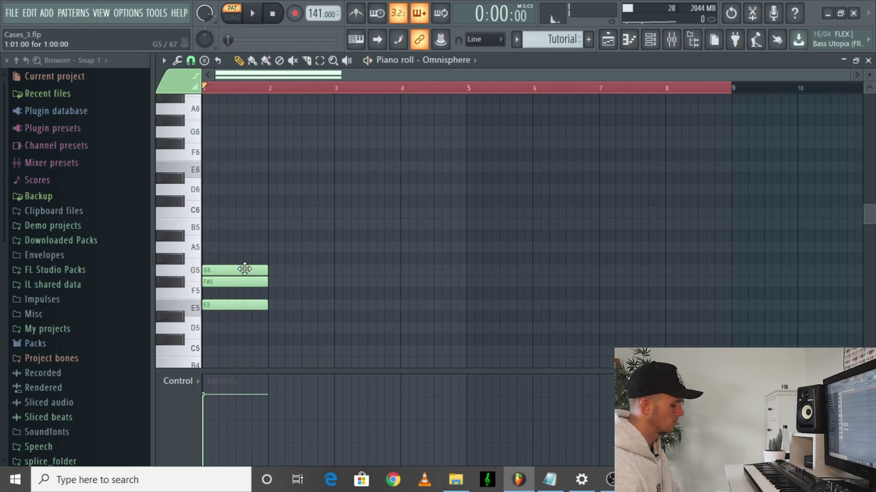
Add a one-bar B5 to the bar 1 chord and build a G5, A5, C6 chord in bar 2, checking it by ear
{"action": "left_click_drag", "start_coordinate": [243, 228], "coordinate": [241, 241]}
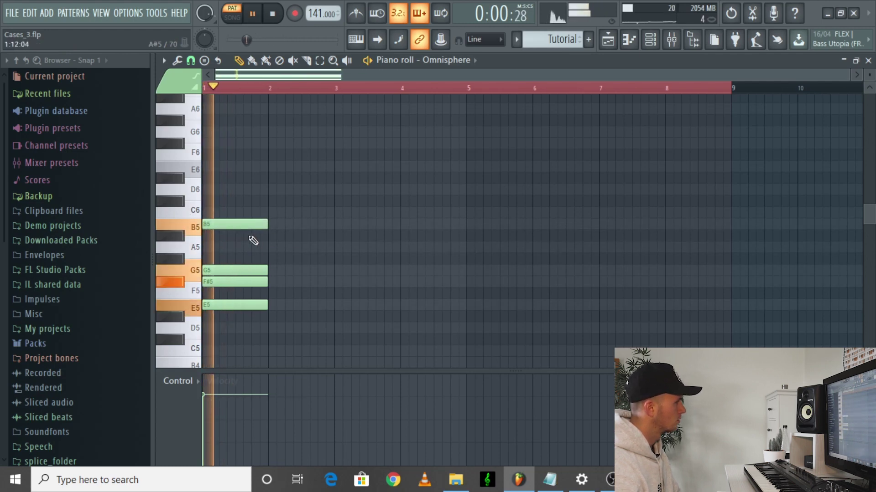
{"action": "key", "text": "space"}
{"action": "left_click", "coordinate": [277, 282]}
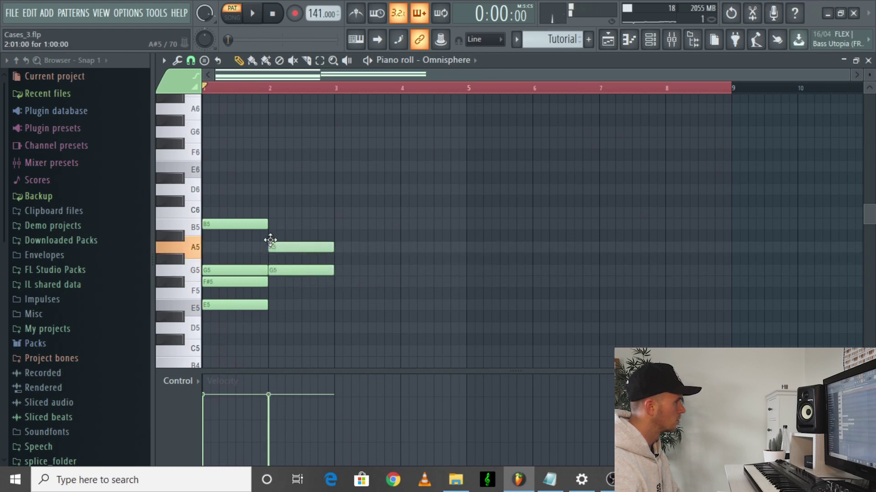
{"action": "left_click_drag", "start_coordinate": [274, 209], "coordinate": [272, 209]}
{"action": "key", "text": "space"}
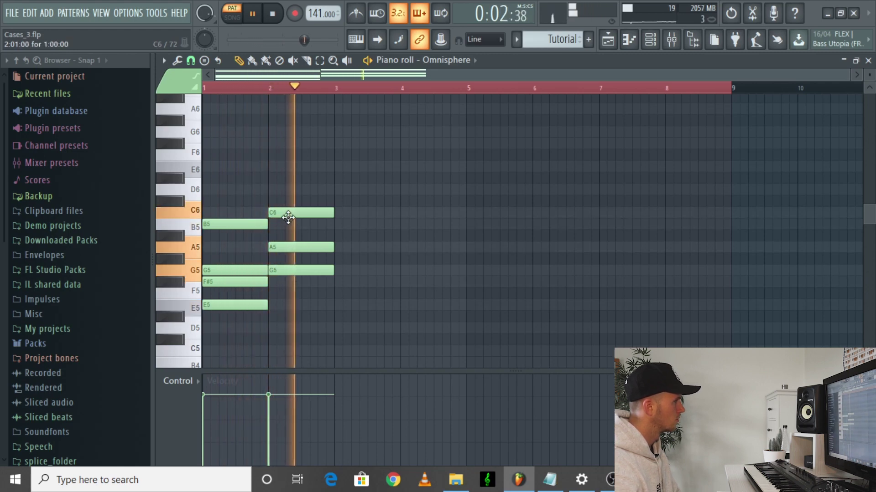
{"action": "key", "text": "space"}
Build the bar 3 chord from one-bar F#5, A5 and B5 notes and play back the progression
{"action": "key", "text": "ctrl+z"}
{"action": "left_click_drag", "start_coordinate": [338, 310], "coordinate": [336, 290]}
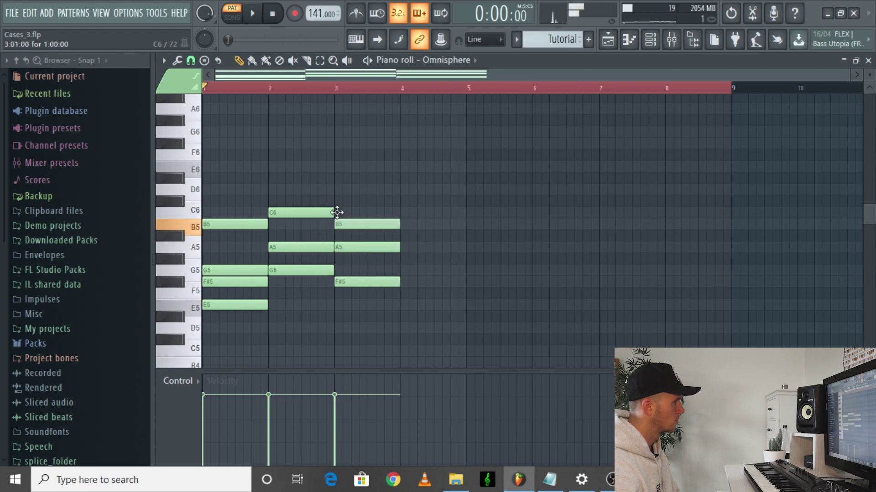
{"action": "key", "text": "space"}
{"action": "left_click_drag", "start_coordinate": [353, 213], "coordinate": [354, 224]}
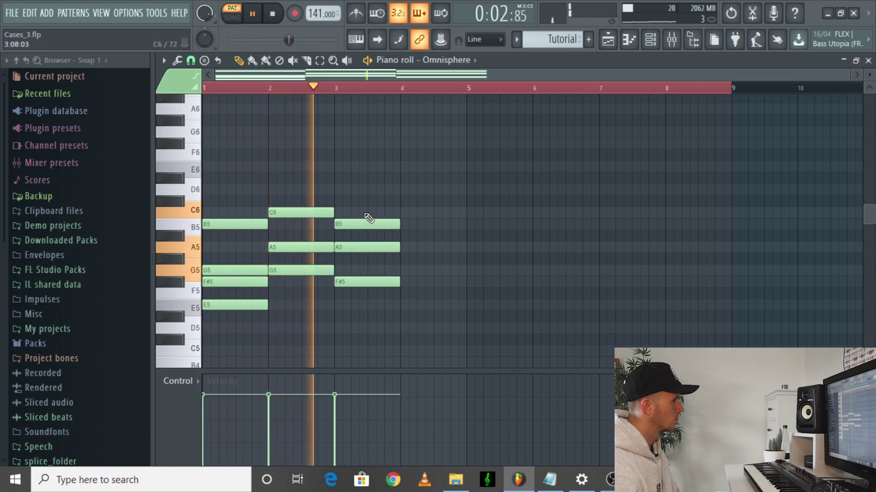
{"action": "key", "text": "space"}
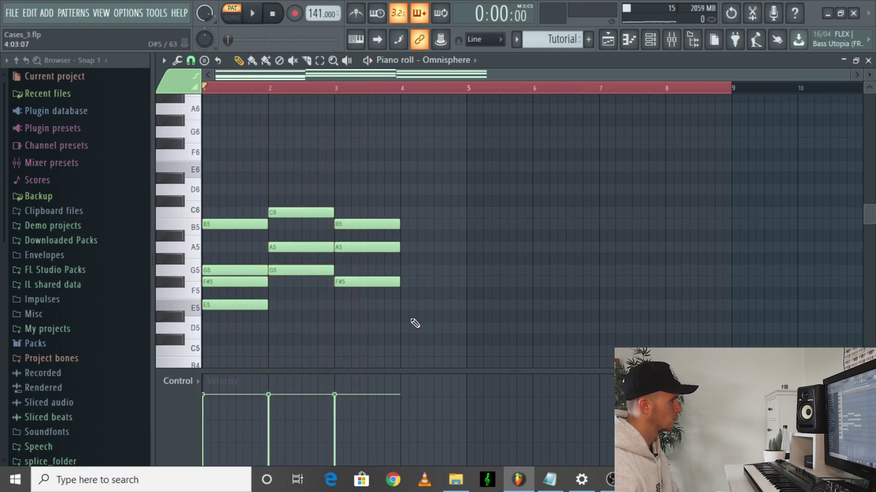
Build the bar 4 chord from one-bar E5, G5 and A5 notes and play back the progression
{"action": "left_click_drag", "start_coordinate": [403, 328], "coordinate": [402, 303]}
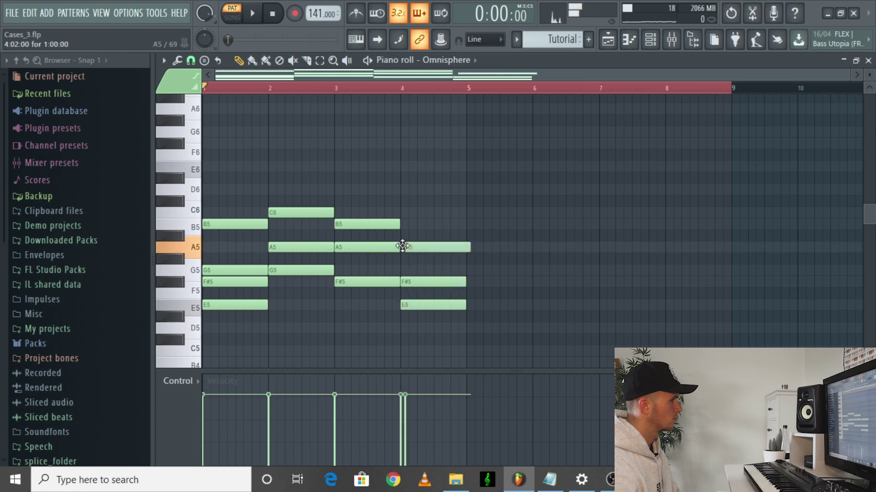
{"action": "key", "text": "space"}
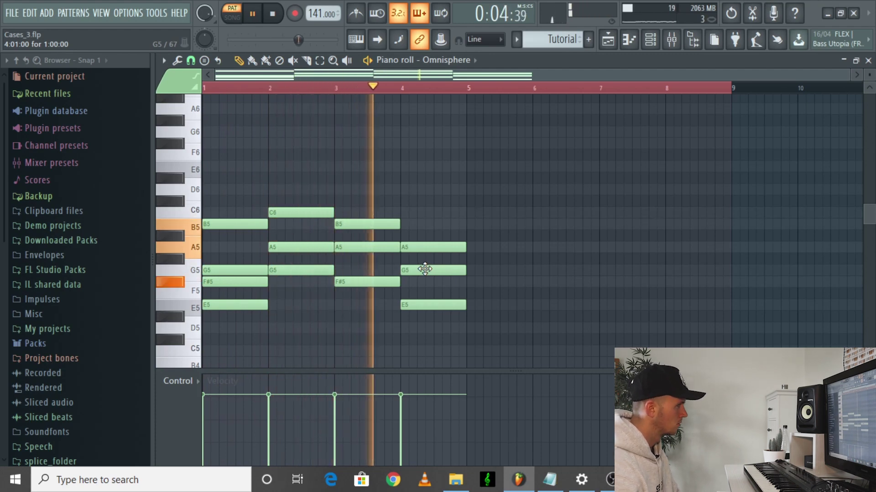
{"action": "key", "text": "space"}
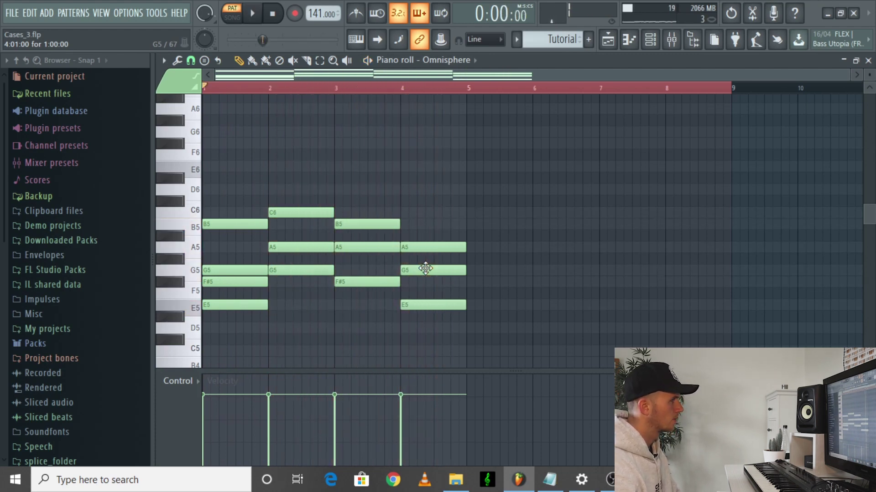
Write a short melody above the bar 1 chord with the notes E6, G6, A6, F#6, E6 and G6, auditioning it
{"action": "left_click", "coordinate": [214, 169]}
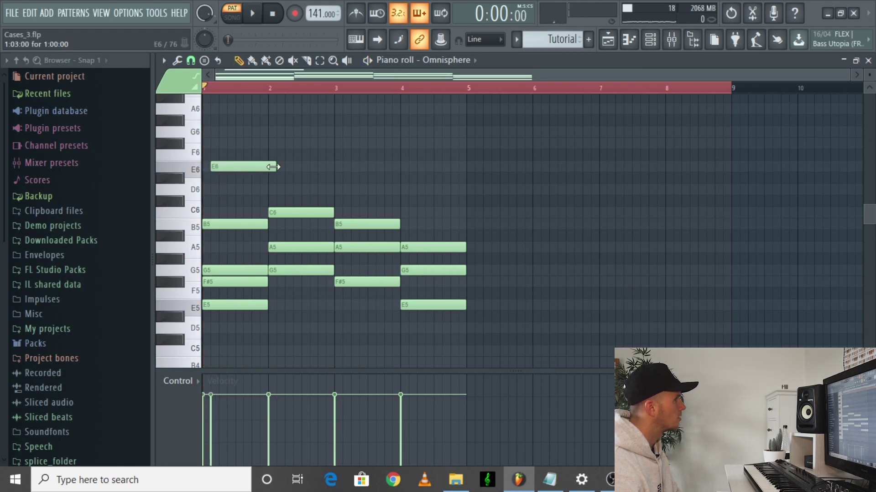
{"action": "left_click", "coordinate": [220, 143]}
{"action": "left_click_drag", "start_coordinate": [227, 144], "coordinate": [237, 148]}
{"action": "left_click", "coordinate": [238, 131]}
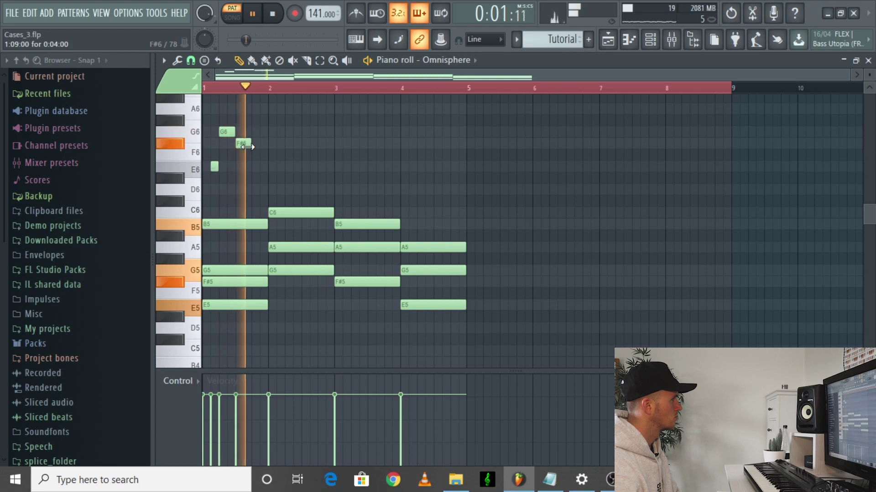
{"action": "left_click", "coordinate": [229, 110]}
{"action": "left_click_drag", "start_coordinate": [242, 110], "coordinate": [236, 111]}
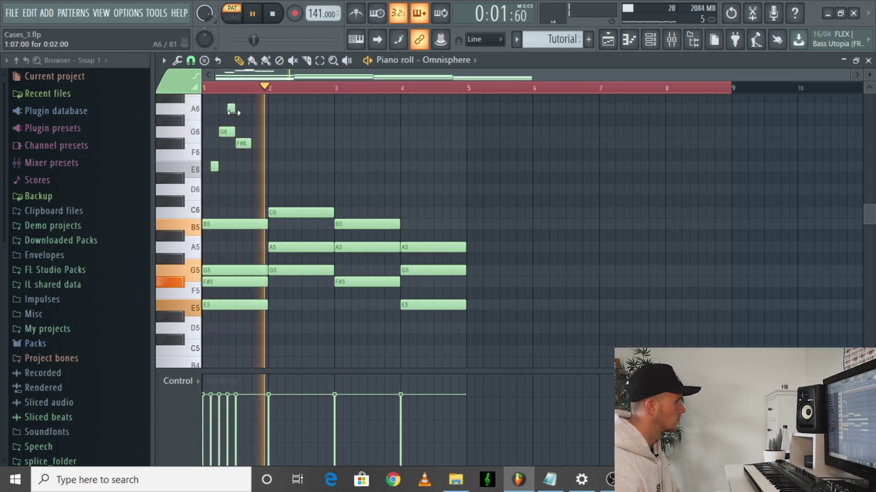
{"action": "key", "text": "space"}
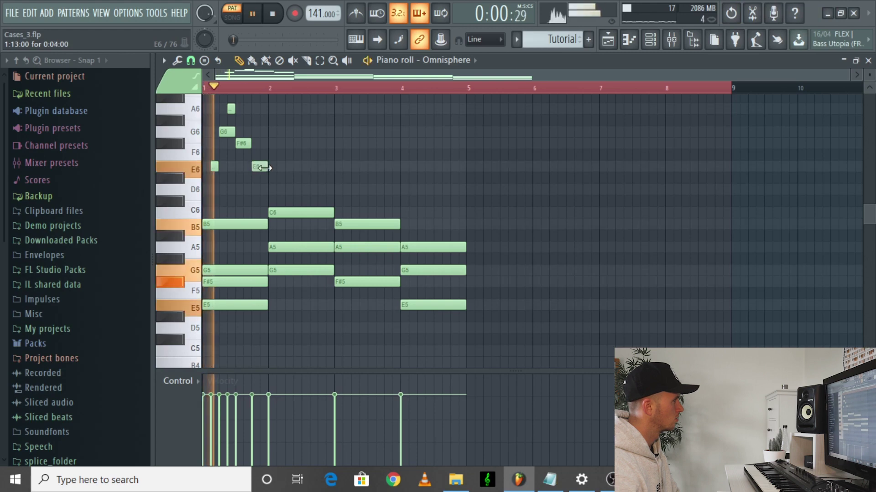
{"action": "key", "text": "space"}
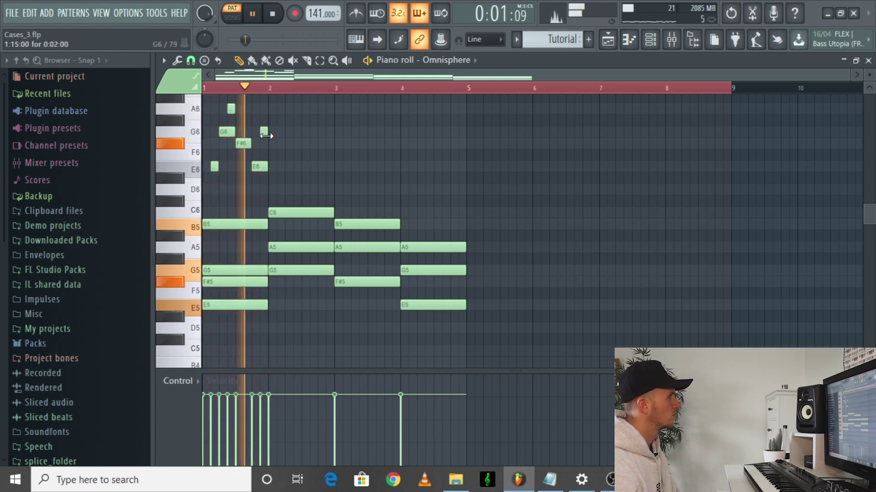
{"action": "key", "text": "space"}
Add melody notes E6, F#6 and G6 in the second half of bar 2 and play them back
{"action": "key", "text": "ctrl+z"}
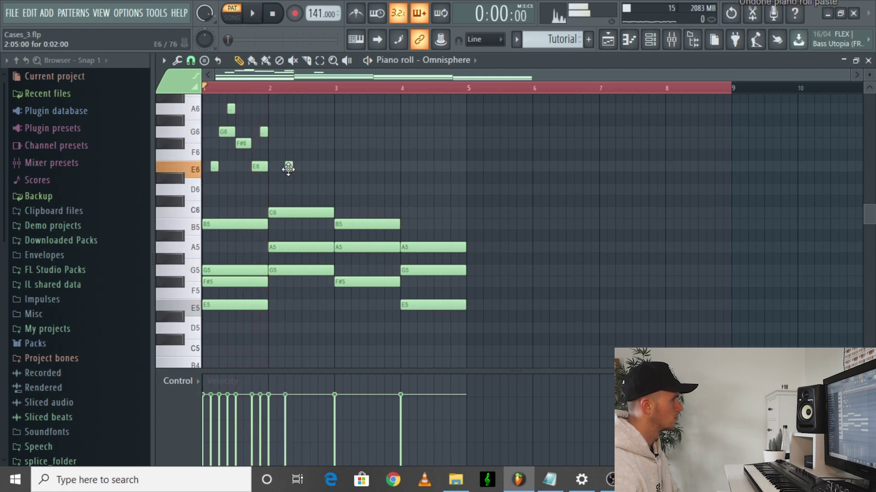
{"action": "left_click_drag", "start_coordinate": [310, 167], "coordinate": [317, 168]}
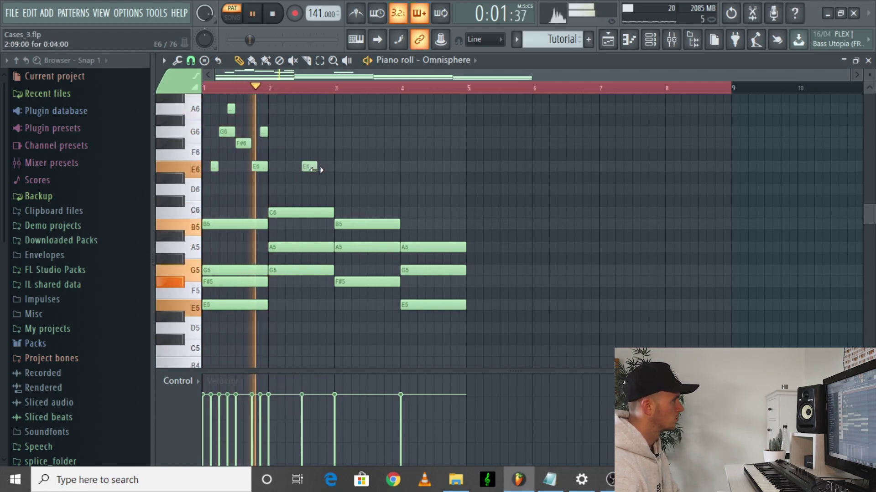
{"action": "left_click", "coordinate": [320, 144]}
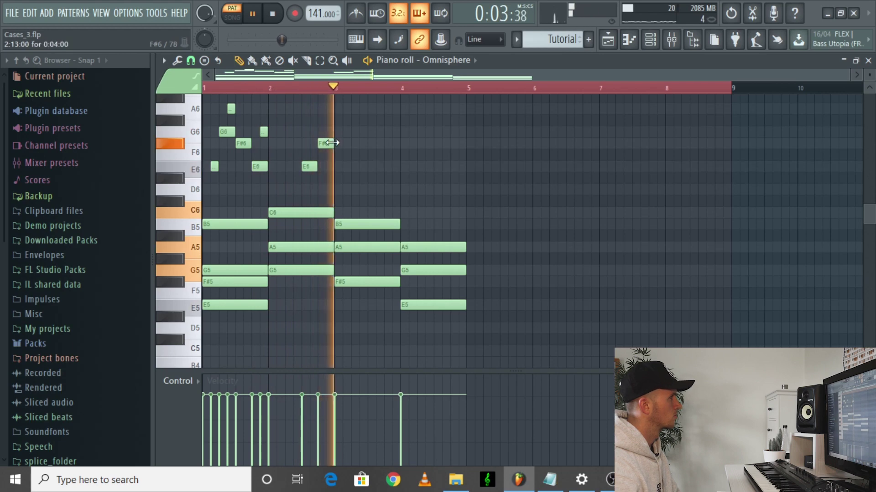
{"action": "left_click_drag", "start_coordinate": [334, 144], "coordinate": [325, 144]}
{"action": "key", "text": "space"}
{"action": "key", "text": "space"}
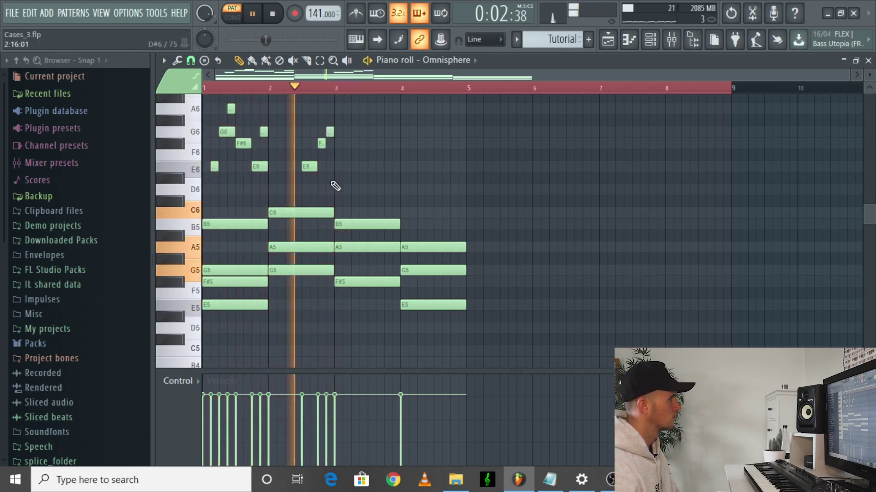
Write the bar 3 melody with the notes E6, G6, F#6 and a closing G6, slightly lengthening the first G6
{"action": "key", "text": "space"}
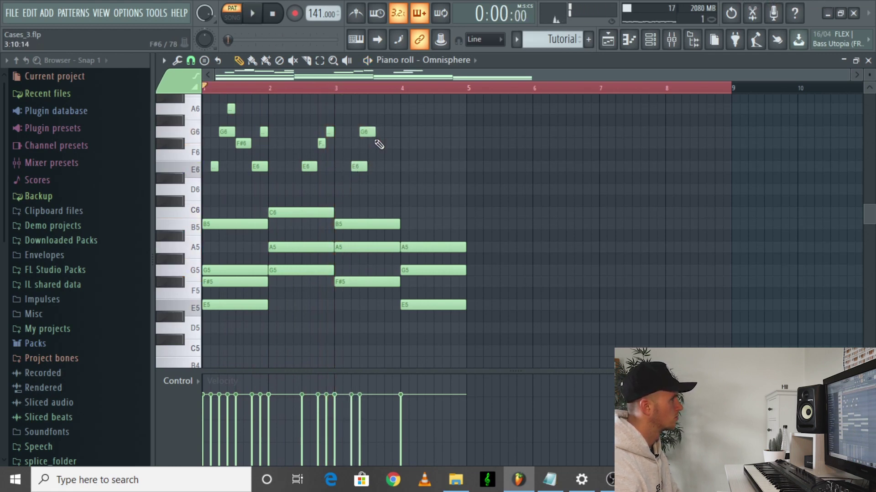
{"action": "left_click", "coordinate": [368, 143]}
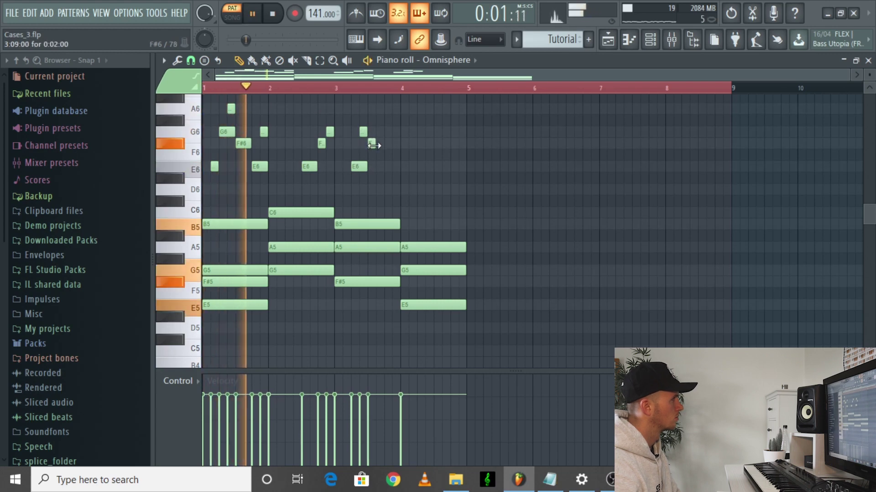
{"action": "left_click_drag", "start_coordinate": [366, 133], "coordinate": [371, 133]}
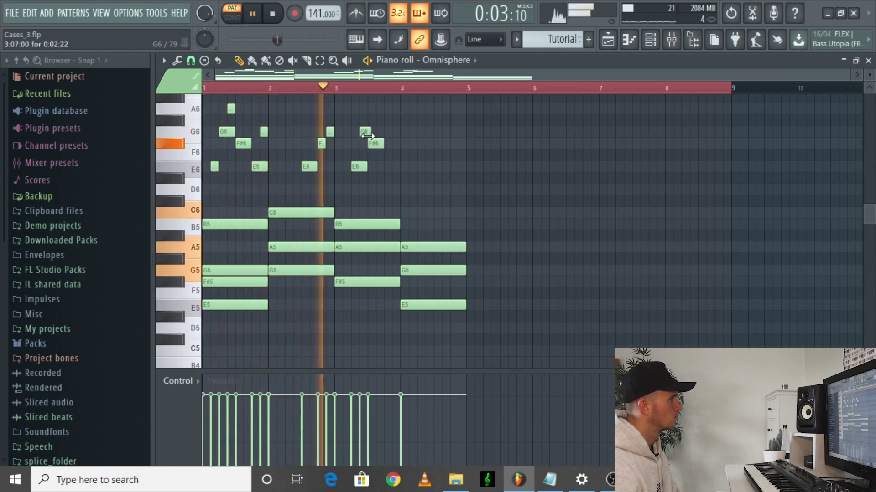
{"action": "key", "text": "space"}
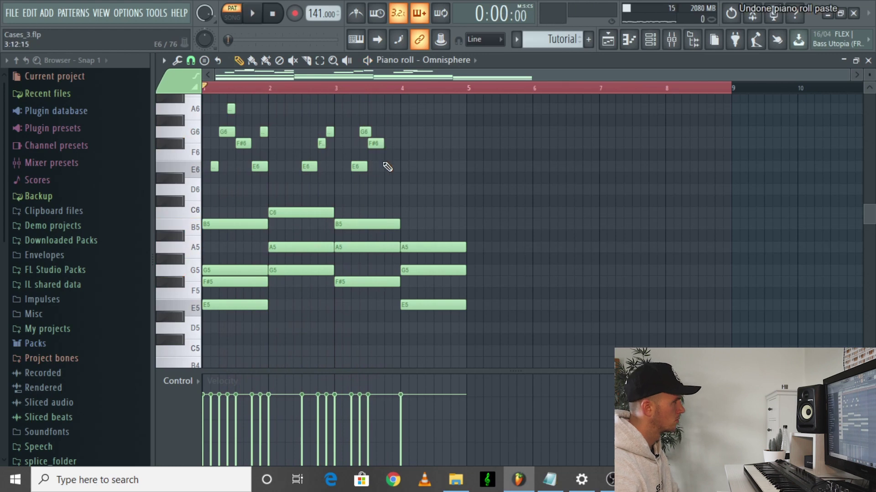
{"action": "left_click_drag", "start_coordinate": [383, 107], "coordinate": [383, 98]}
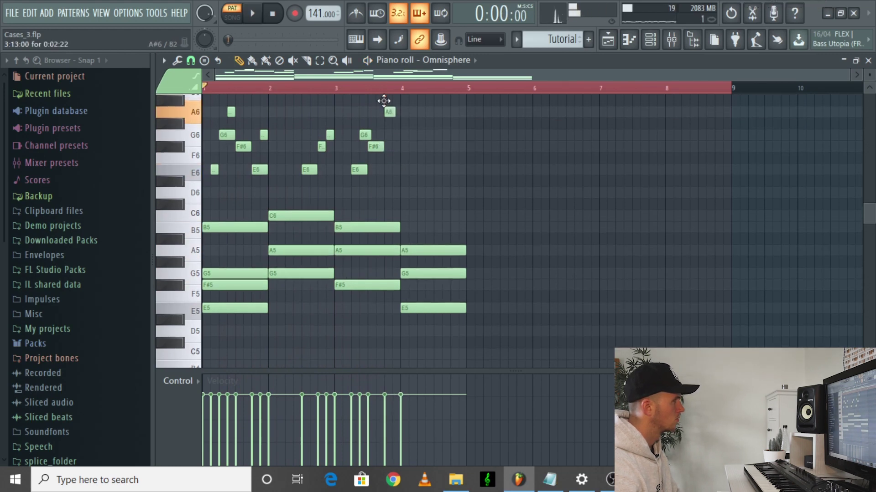
{"action": "key", "text": "space"}
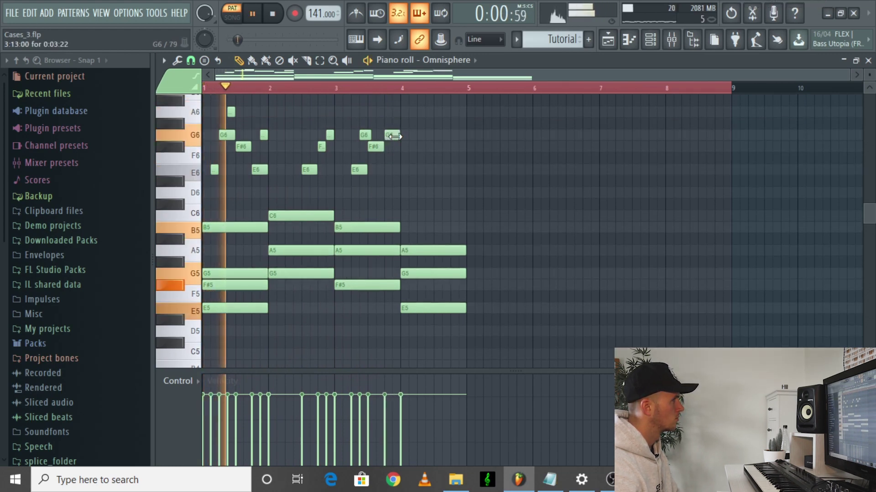
Write the bar 4 melody with A6, G6, F#6 and short closing E6 and F#6 notes, and play it back
{"action": "left_click", "coordinate": [401, 111]}
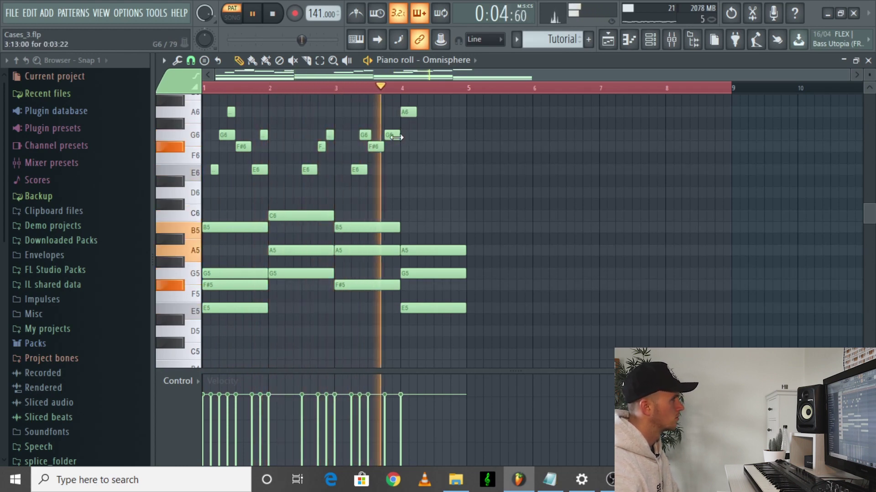
{"action": "key", "text": "space"}
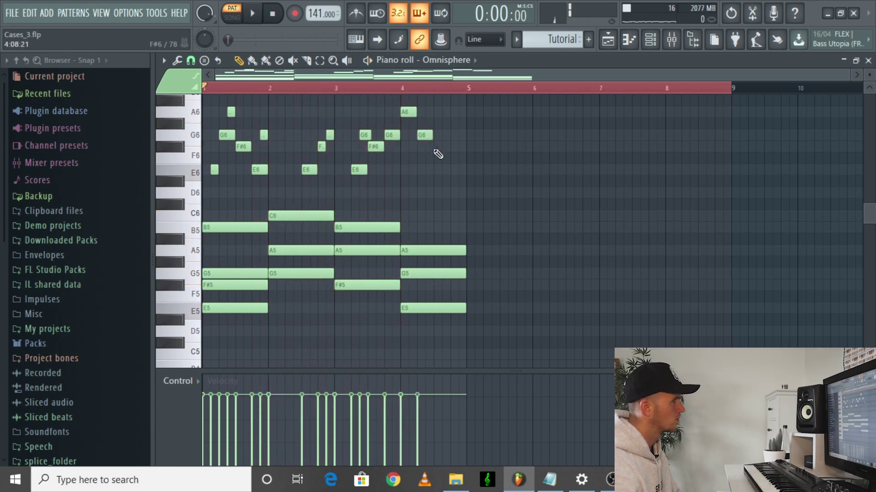
{"action": "key", "text": "space"}
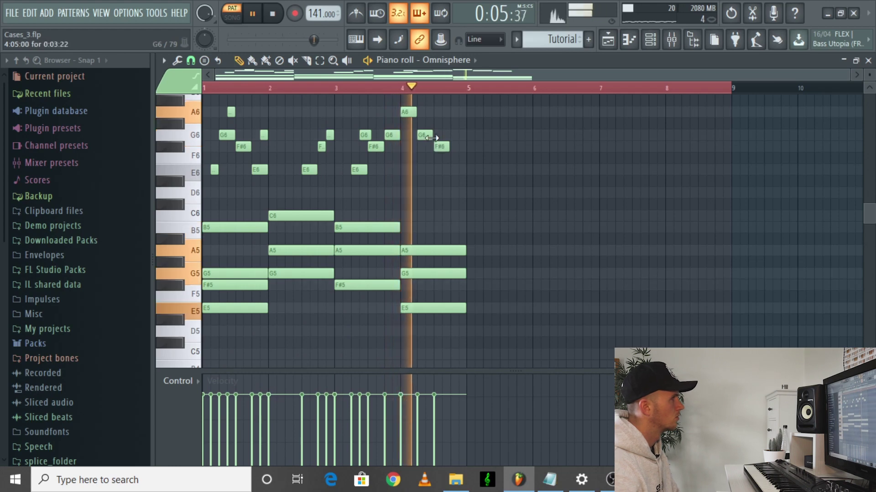
{"action": "left_click", "coordinate": [458, 136]}
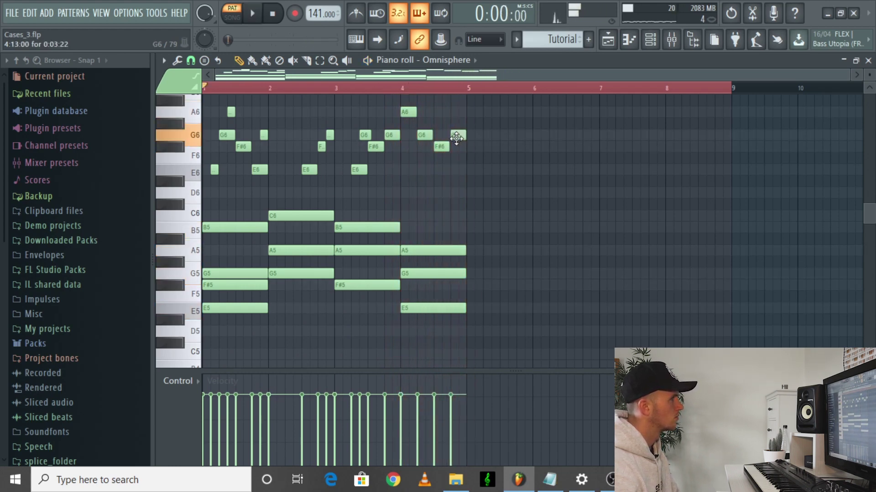
{"action": "left_click", "coordinate": [424, 91]}
{"action": "key", "text": "space"}
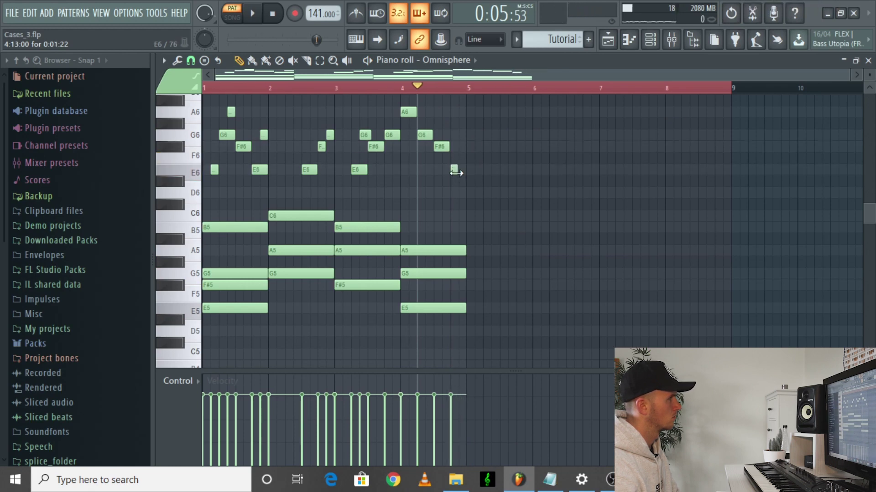
{"action": "key", "text": "space"}
{"action": "left_click", "coordinate": [462, 146]}
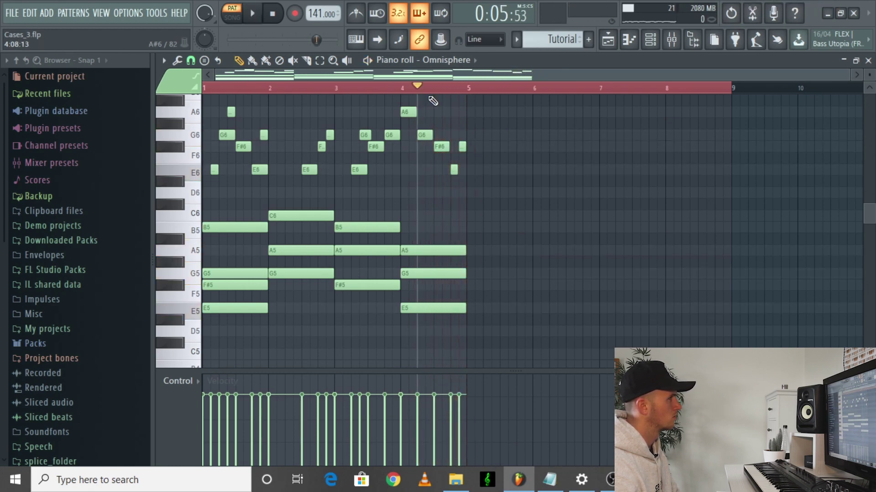
{"action": "left_click", "coordinate": [401, 88]}
{"action": "key", "text": "space"}
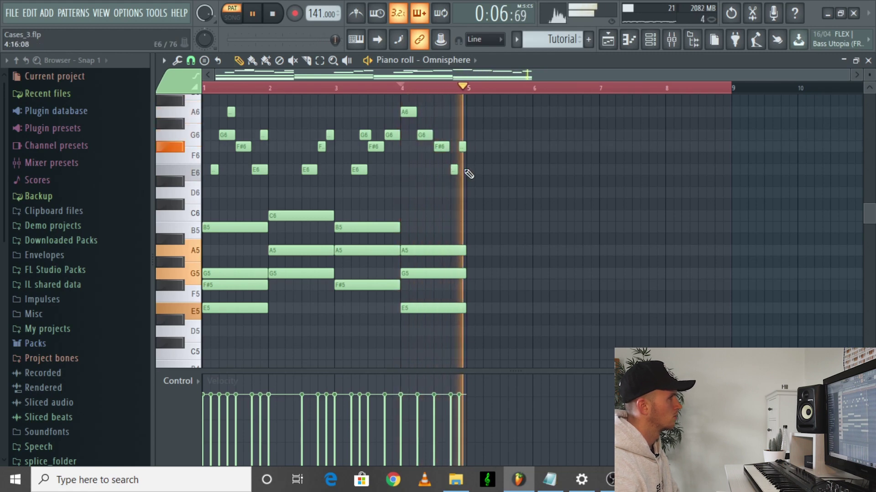
{"action": "key", "text": "space"}
{"action": "key", "text": "space"}
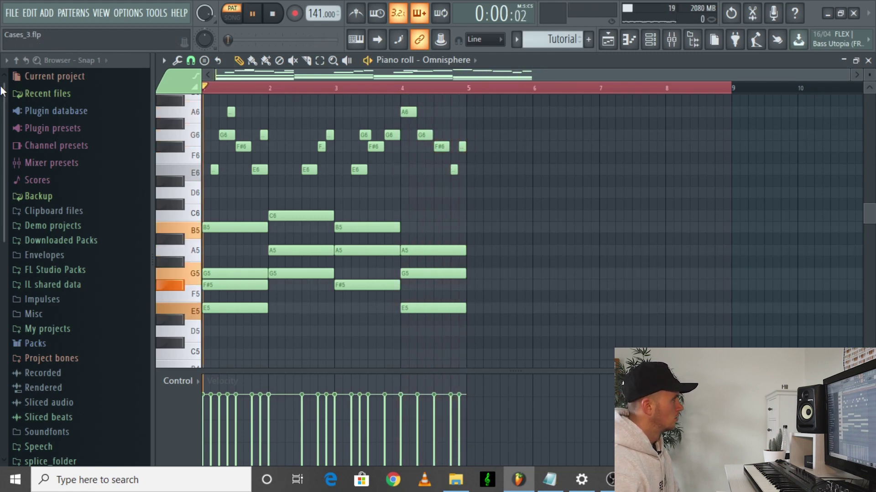
Duplicate all chord and melody notes of bars 1 to 4 into bars 5 to 8
{"action": "key", "text": "ctrl+a"}
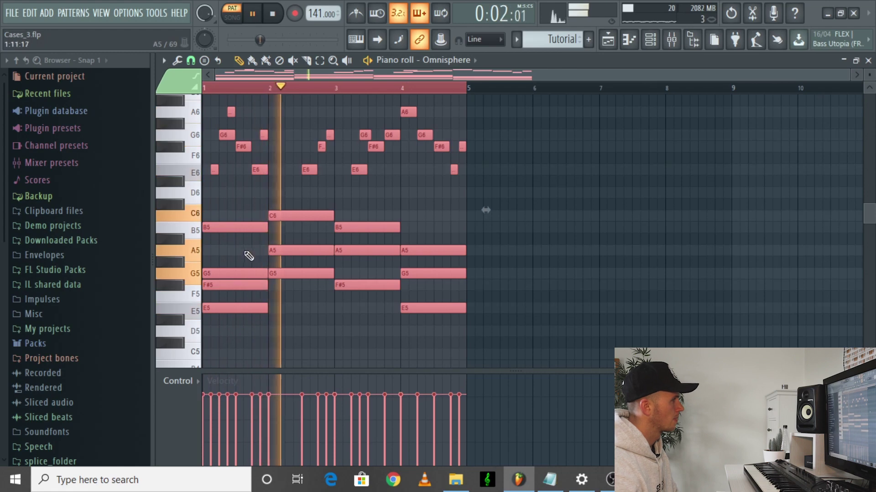
{"action": "key", "text": "ctrl+b"}
{"action": "left_click_drag", "start_coordinate": [488, 293], "coordinate": [484, 289]}
Randomize the velocities of all chord and melody notes with the velocity level at -25%, and clear the selection
{"action": "key", "text": "ctrl+a"}
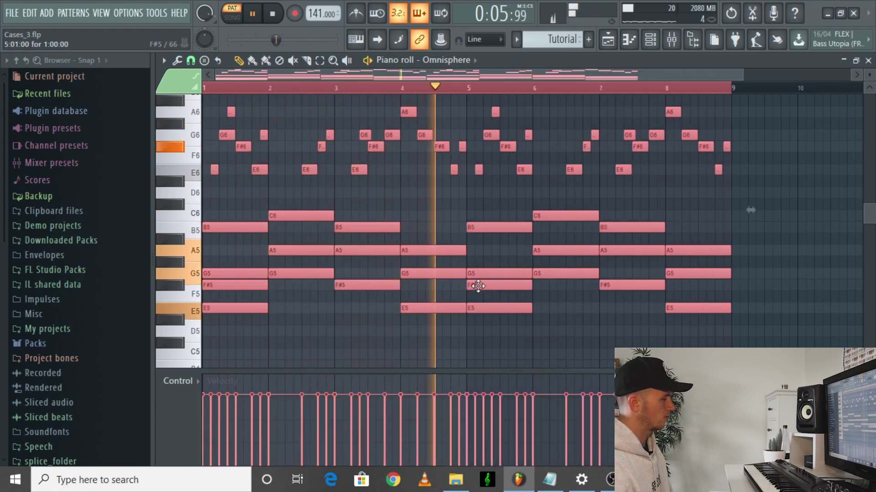
{"action": "key", "text": "alt+r"}
{"action": "left_click_drag", "start_coordinate": [595, 292], "coordinate": [595, 298]}
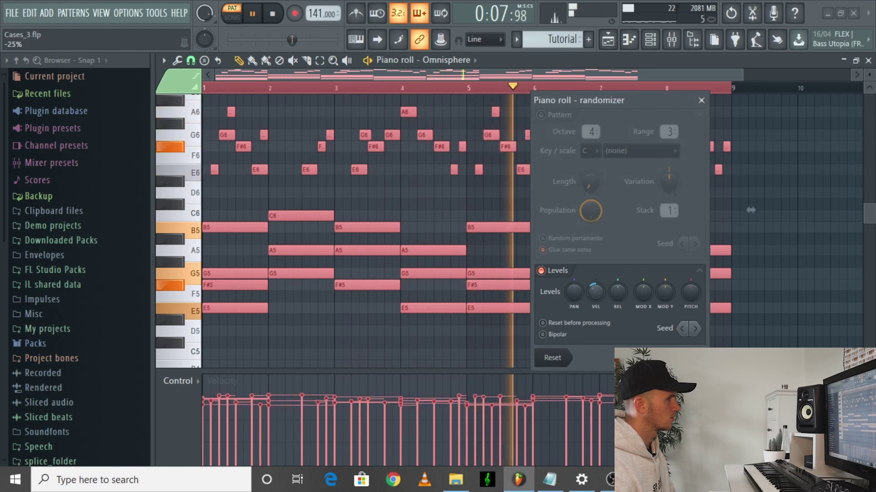
{"action": "key", "text": "Return"}
{"action": "key", "text": "space"}
{"action": "key", "text": "ctrl+d"}
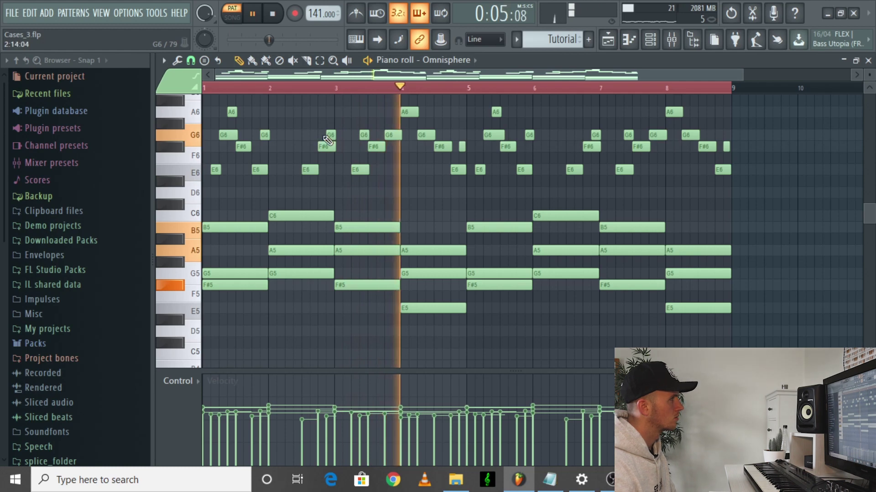
Play the eight-bar pattern through and paste all its chord and melody notes into the Omnisphere #2 channel
{"action": "scroll", "coordinate": [423, 133], "scroll_direction": "up", "scroll_amount": 3}
{"action": "scroll", "coordinate": [420, 153], "scroll_direction": "down", "scroll_amount": 1}
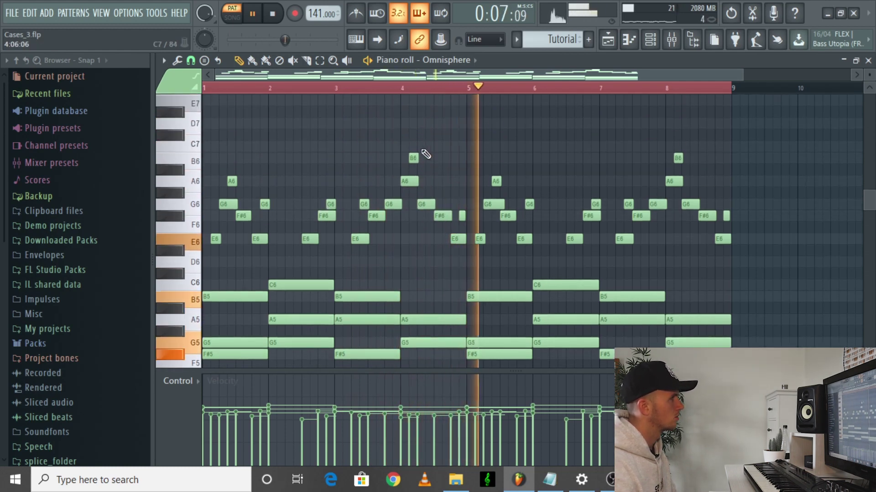
{"action": "scroll", "coordinate": [422, 175], "scroll_direction": "down", "scroll_amount": 1}
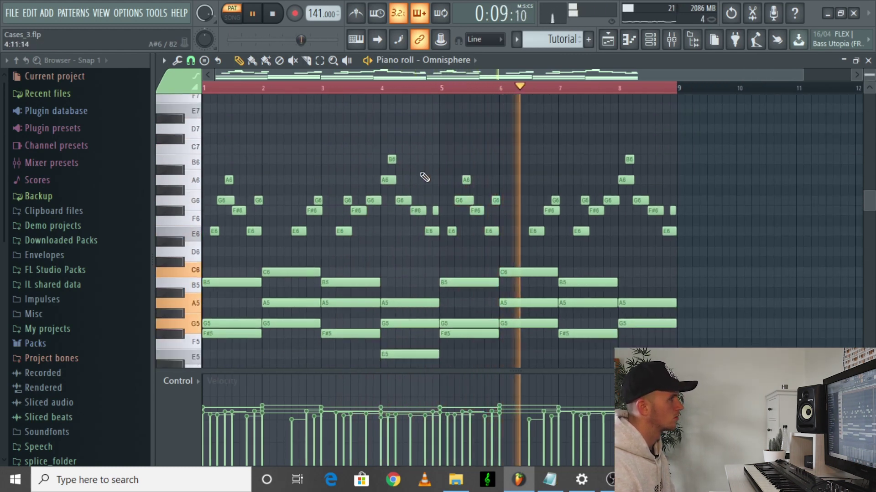
{"action": "scroll", "coordinate": [423, 176], "scroll_direction": "down", "scroll_amount": 1}
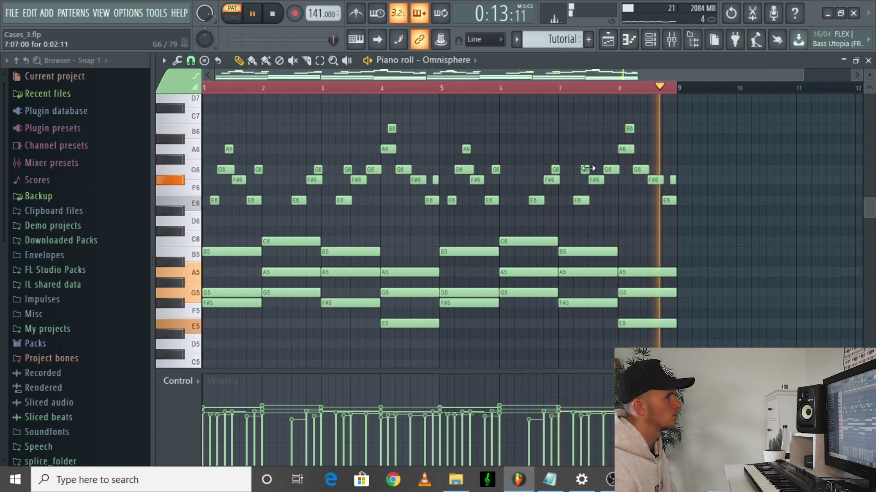
{"action": "key", "text": "space"}
{"action": "key", "text": "F6"}
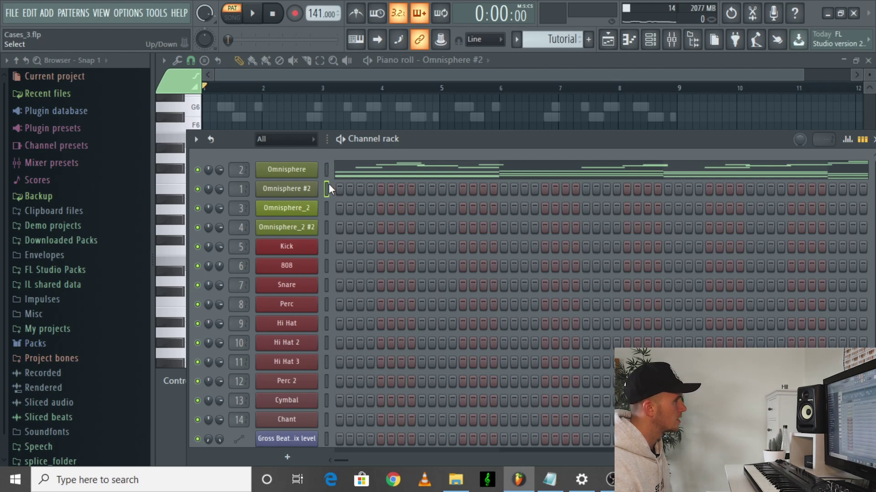
{"action": "key", "text": "ctrl+v"}
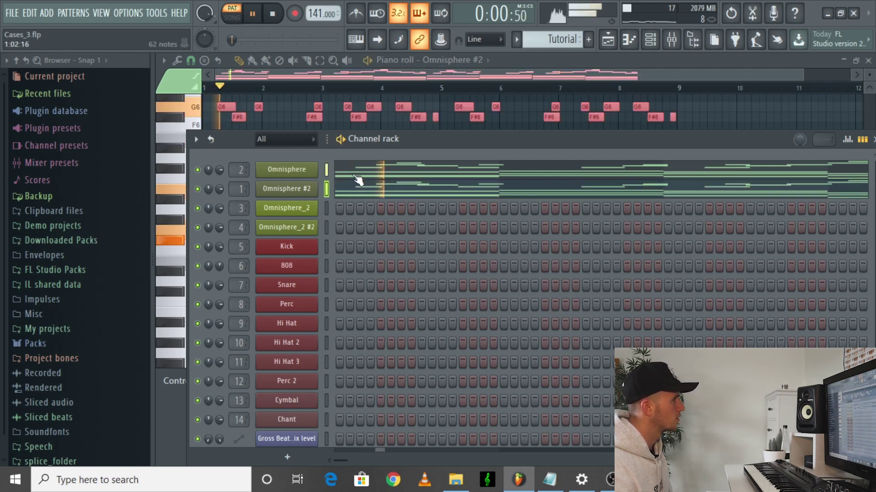
Transpose all notes of the first Omnisphere channel down one octave
{"action": "left_click", "coordinate": [362, 177]}
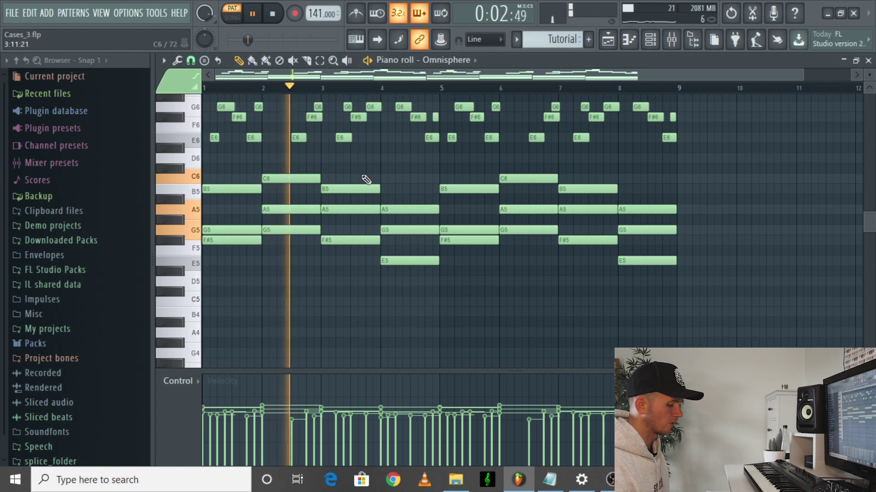
{"action": "key", "text": "ctrl+a"}
{"action": "key", "text": "ctrl+Down"}
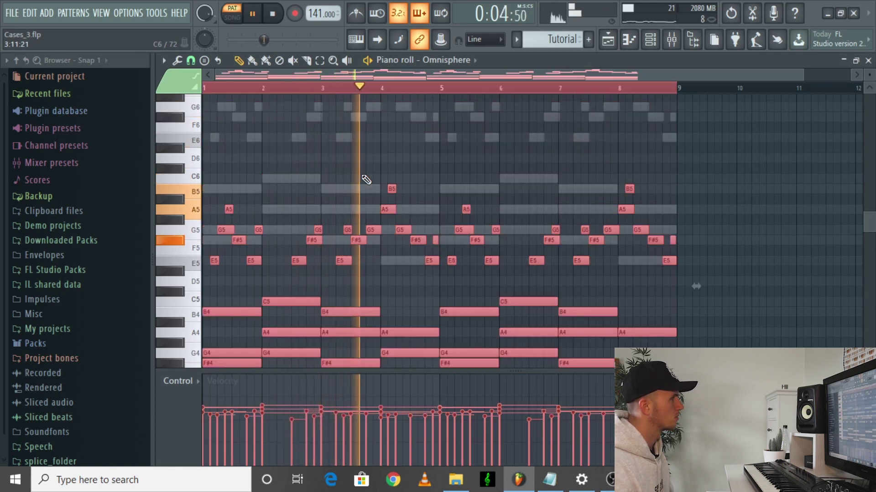
Put only the chord notes into the Omnisphere_2 channel and play the layered pattern back
{"action": "left_click", "coordinate": [652, 42]}
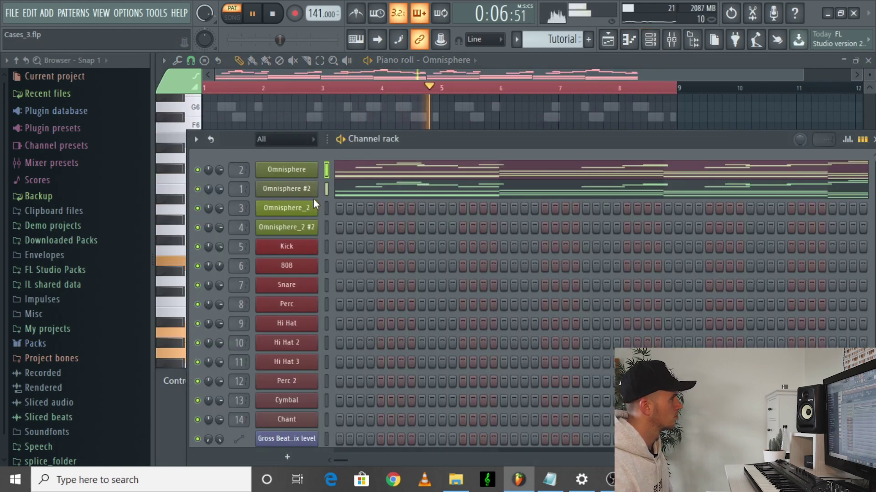
{"action": "left_click", "coordinate": [328, 189]}
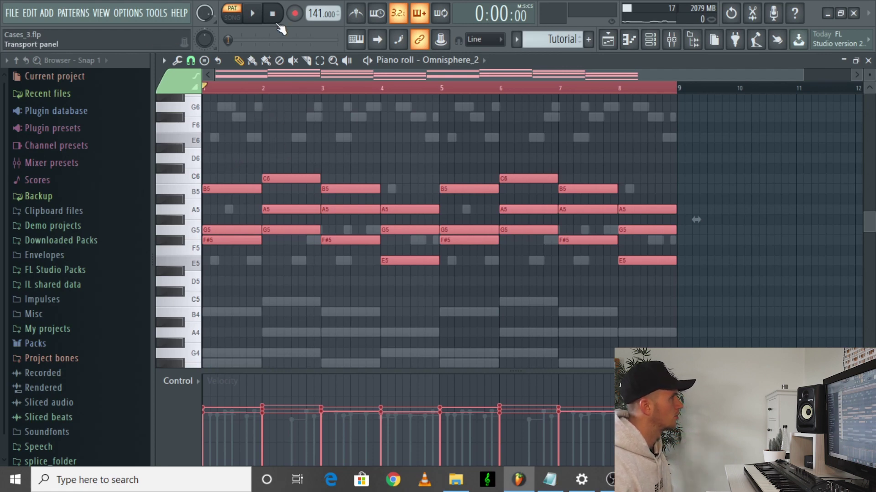
{"action": "left_click", "coordinate": [262, 19]}
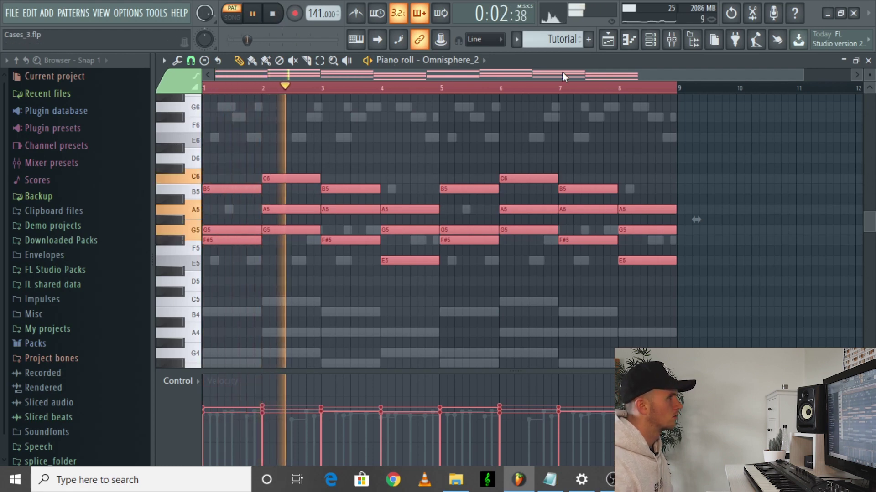
Put the complete chords and melody into the Omnisphere_2 #2 channel and play the layers together
{"action": "left_click", "coordinate": [650, 42]}
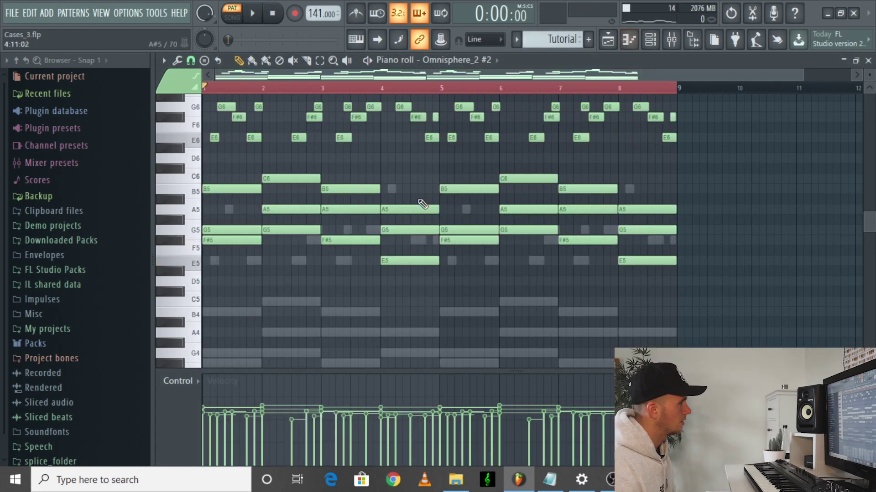
{"action": "scroll", "coordinate": [393, 231], "scroll_direction": "up", "scroll_amount": 3}
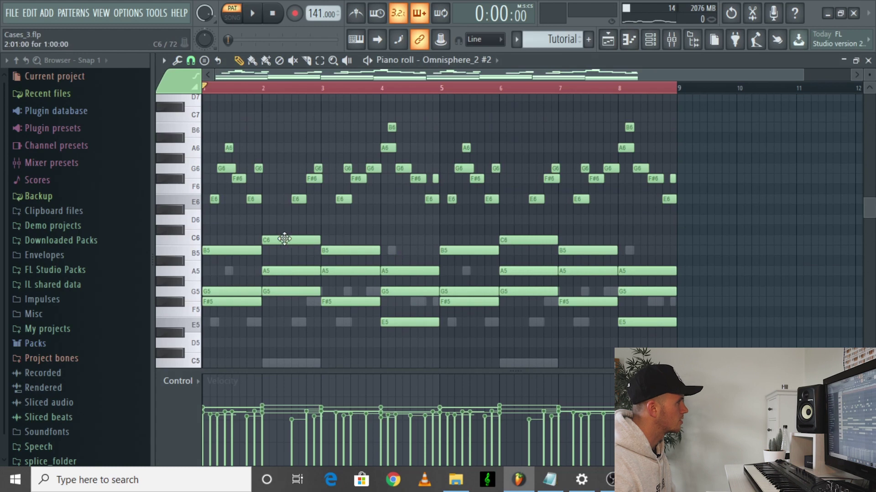
{"action": "key", "text": "space"}
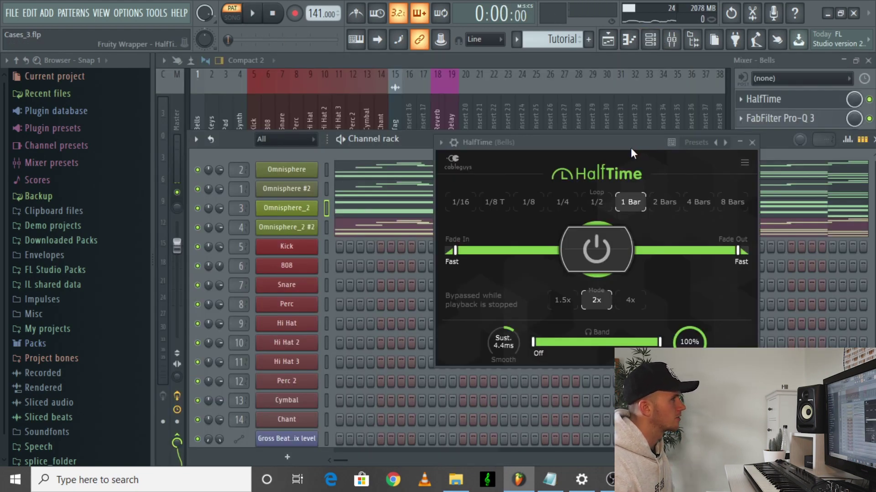
{"action": "key", "text": "space"}
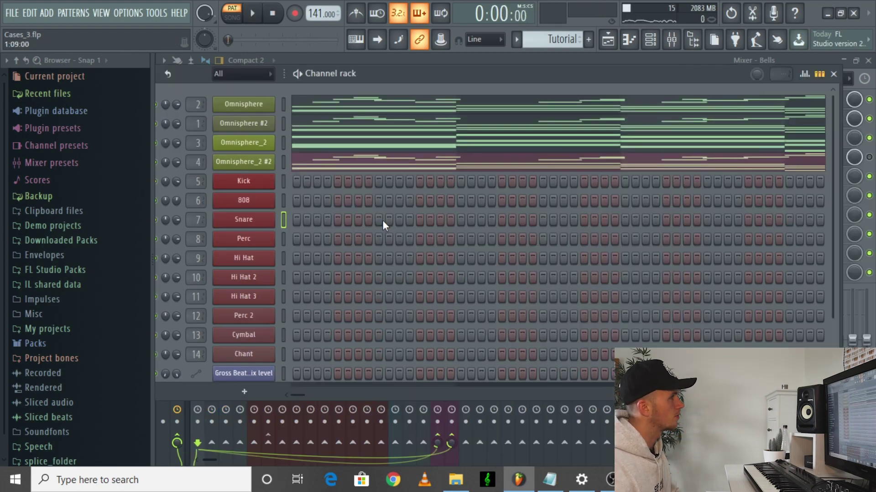
Place Snare hits on step 9 of bars 1, 3 and 5 and on step 13 of bars 2 and 4 during playback
{"action": "left_click", "coordinate": [382, 220]}
{"action": "key", "text": "space"}
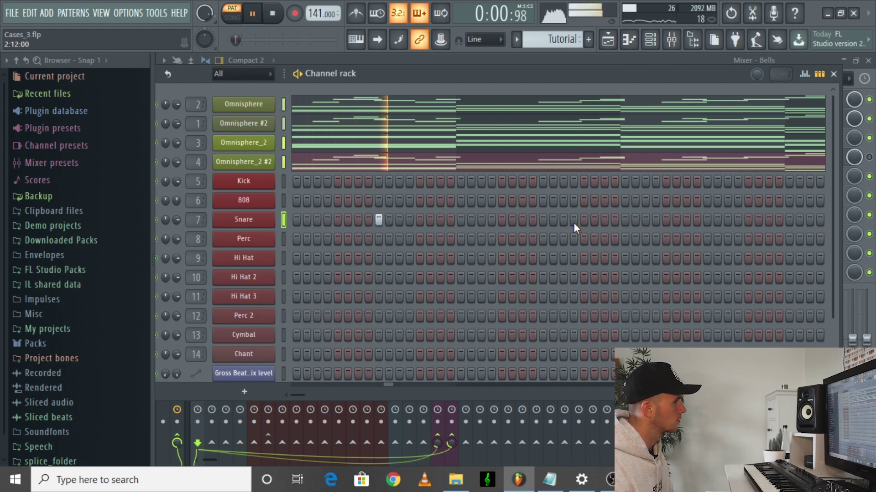
{"action": "left_click", "coordinate": [584, 220]}
{"action": "left_click", "coordinate": [706, 220]}
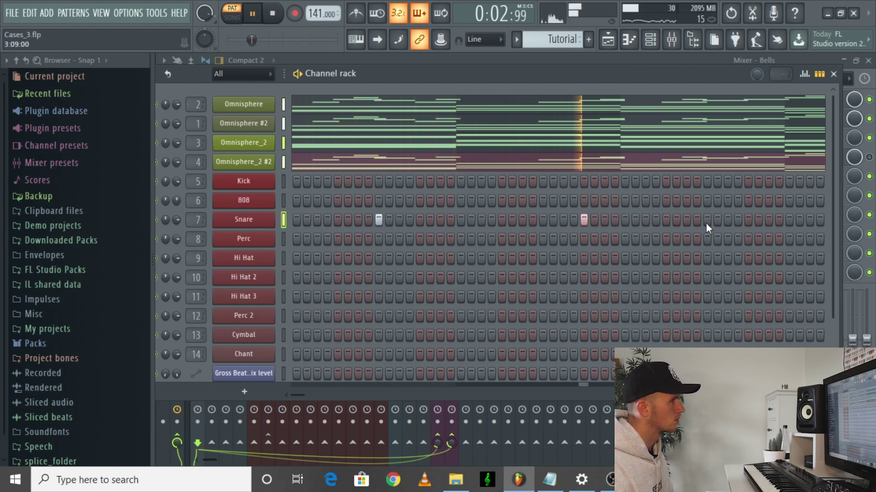
{"action": "left_click_drag", "start_coordinate": [294, 395], "coordinate": [310, 398]}
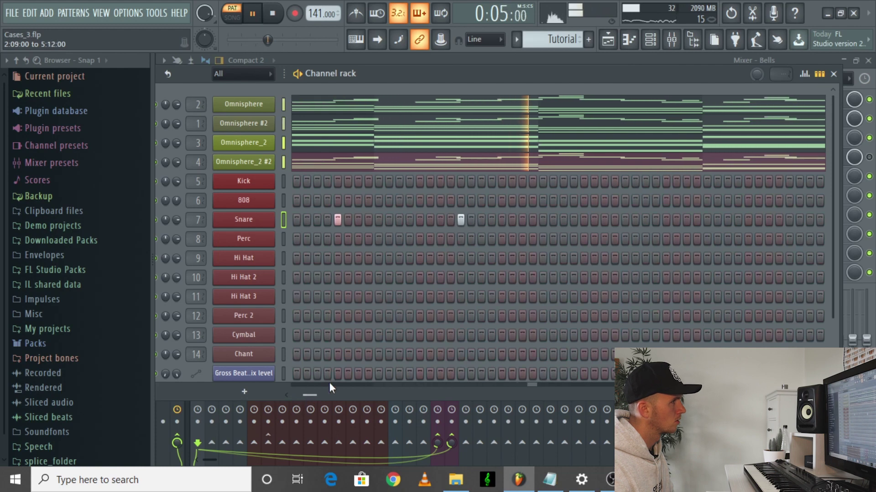
{"action": "left_click", "coordinate": [665, 220]}
{"action": "left_click", "coordinate": [789, 220]}
Continue the Snare pattern with hits on step 13 of bars 6 and 8 and step 9 of bar 7
{"action": "left_click_drag", "start_coordinate": [318, 393], "coordinate": [327, 395]}
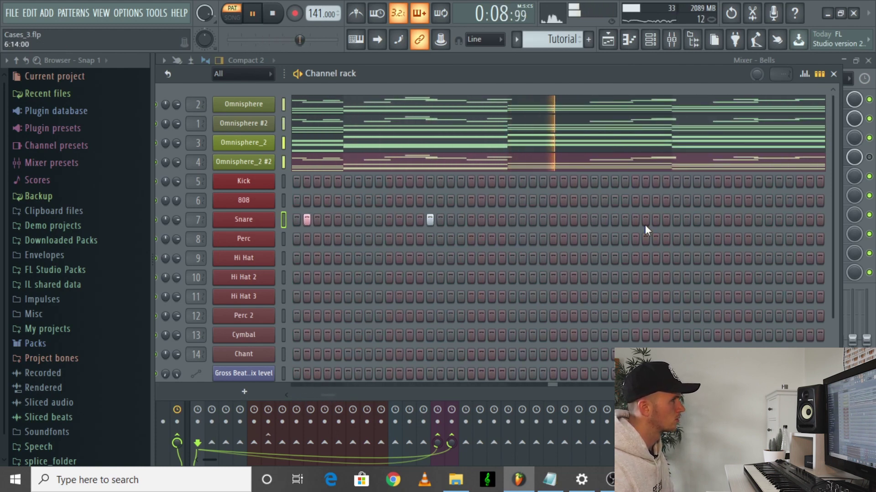
{"action": "left_click", "coordinate": [633, 219]}
{"action": "left_click", "coordinate": [758, 220]}
{"action": "left_click_drag", "start_coordinate": [328, 393], "coordinate": [347, 395]}
{"action": "left_click", "coordinate": [543, 219]}
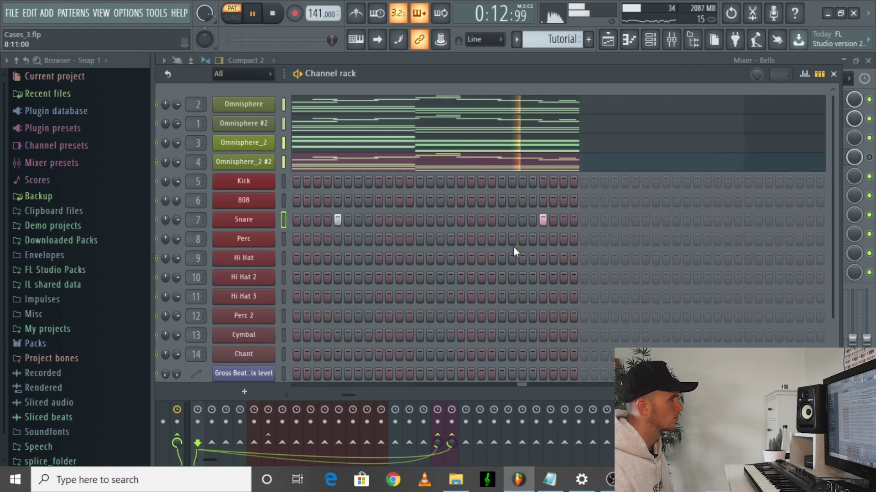
{"action": "left_click_drag", "start_coordinate": [354, 398], "coordinate": [316, 398]}
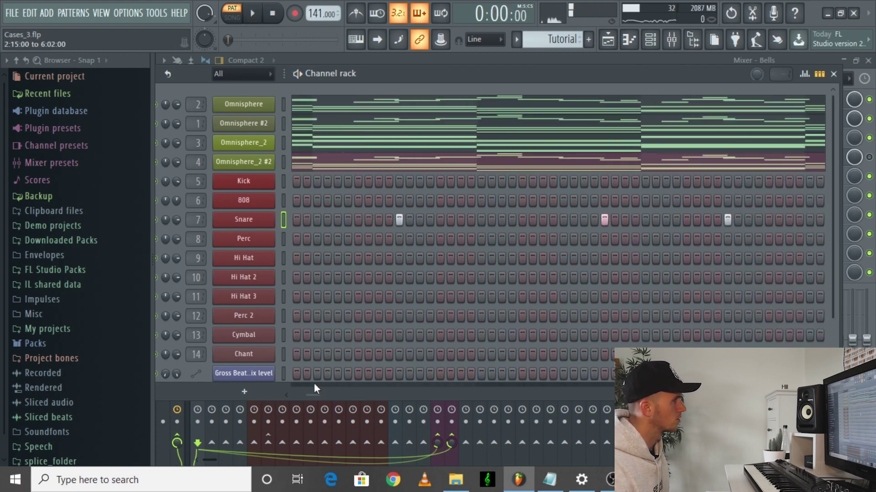
Check the Perc sample and layer Perc hits with the Snare on step 13 of bars 2 and 6
{"action": "left_click", "coordinate": [243, 238]}
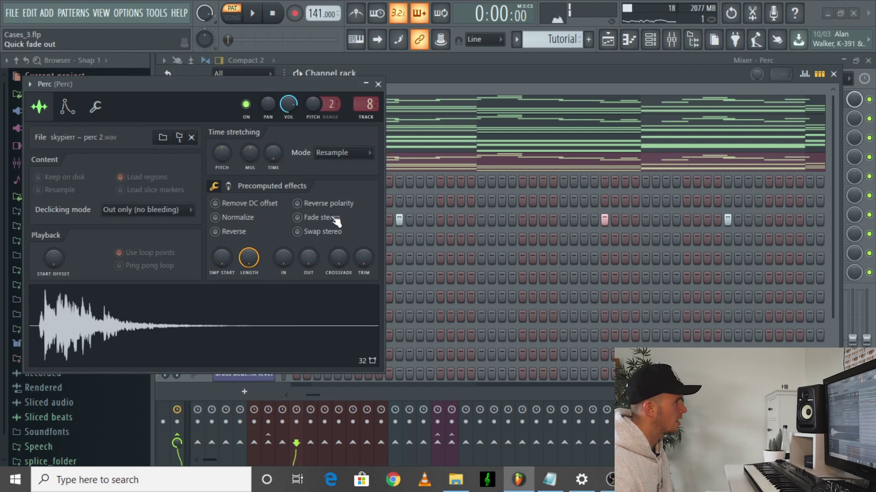
{"action": "left_click", "coordinate": [378, 85]}
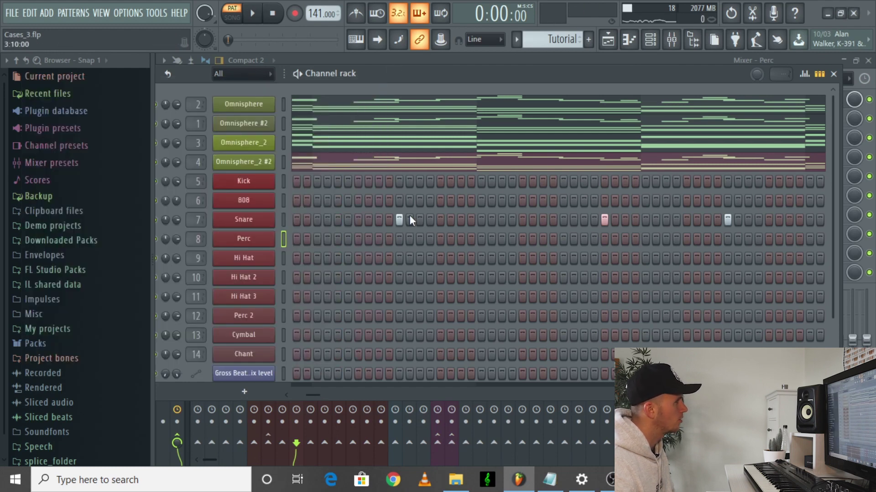
{"action": "key", "text": "space"}
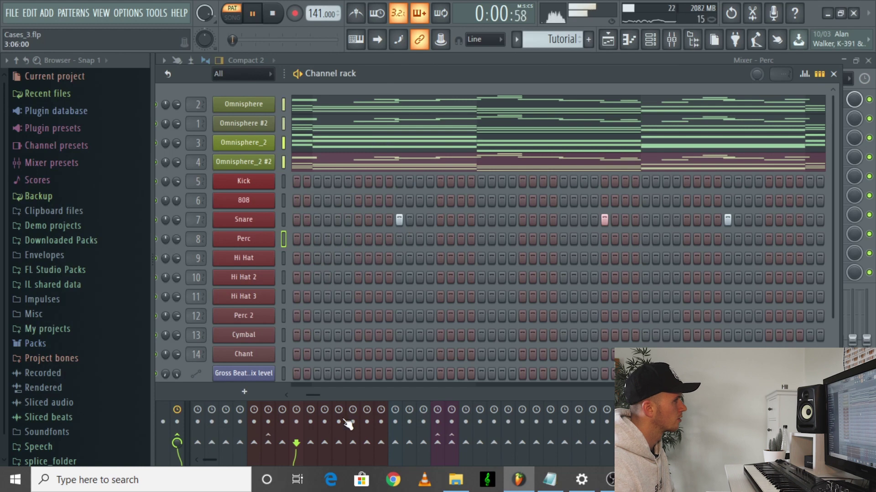
{"action": "left_click_drag", "start_coordinate": [301, 395], "coordinate": [283, 393]}
{"action": "left_click", "coordinate": [583, 240]}
{"action": "left_click_drag", "start_coordinate": [302, 396], "coordinate": [316, 395]}
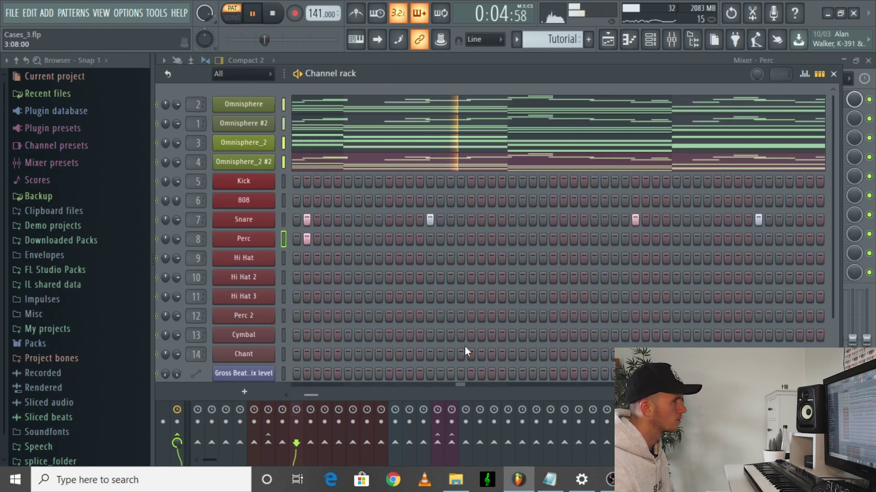
{"action": "left_click_drag", "start_coordinate": [312, 395], "coordinate": [340, 394]}
{"action": "left_click", "coordinate": [605, 237]}
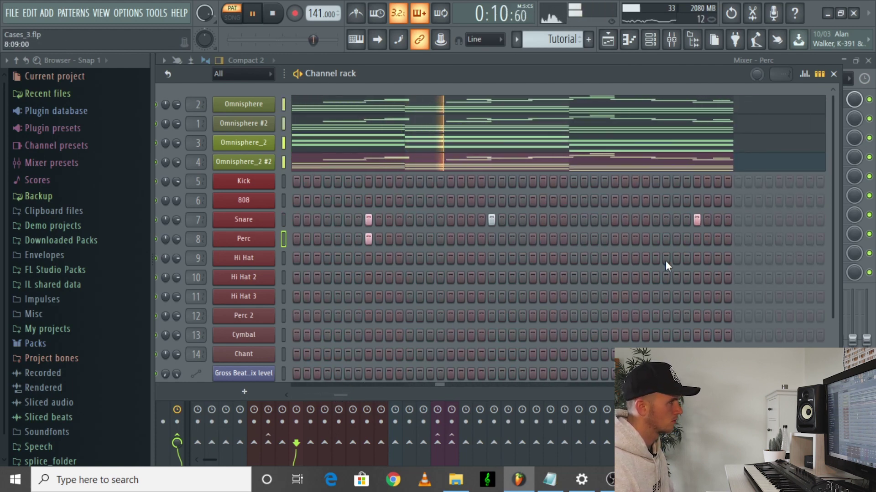
{"action": "left_click_drag", "start_coordinate": [343, 395], "coordinate": [272, 399]}
Audition the Hi Hat 2, Hi Hat and Hi Hat 3 samples
{"action": "left_click", "coordinate": [284, 274]}
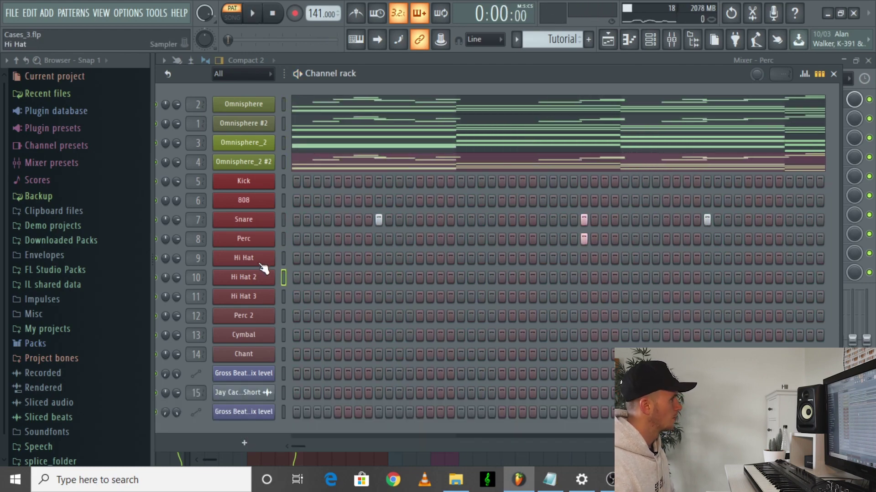
{"action": "left_click", "coordinate": [259, 264]}
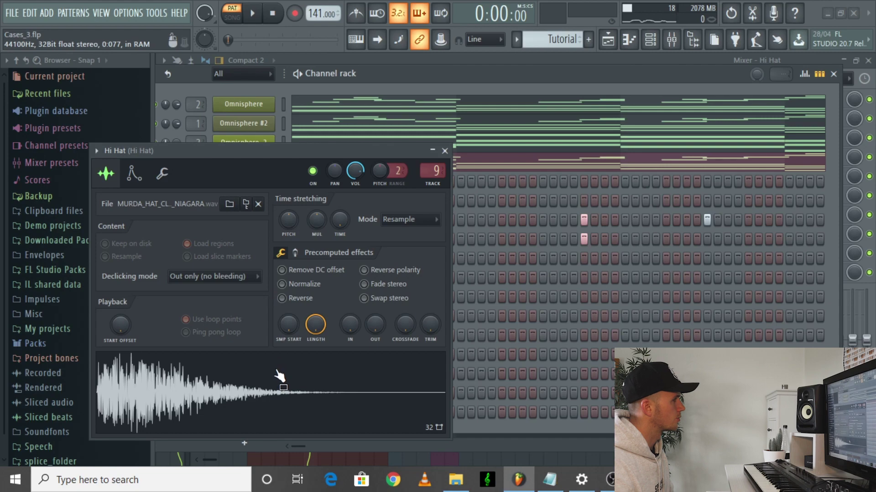
{"action": "left_click", "coordinate": [444, 151]}
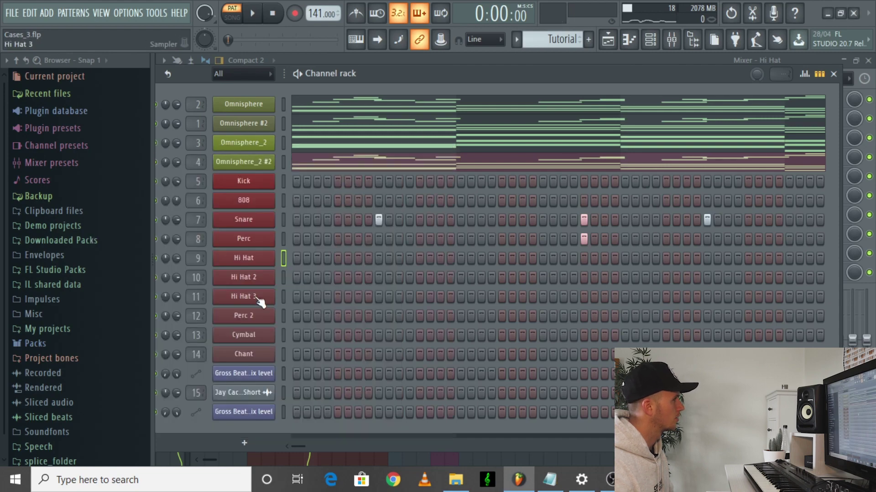
{"action": "left_click", "coordinate": [256, 297]}
{"action": "left_click", "coordinate": [411, 117]}
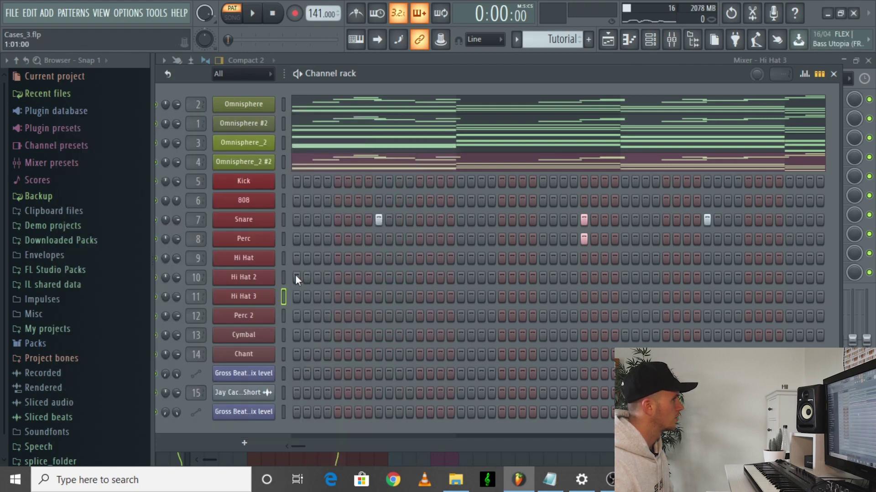
Check the Hi Hat 2 sample and place Hi Hat 2 hits on steps 1, 4, 7, 9, 12 and 15 of bar 1
{"action": "left_click", "coordinate": [276, 280]}
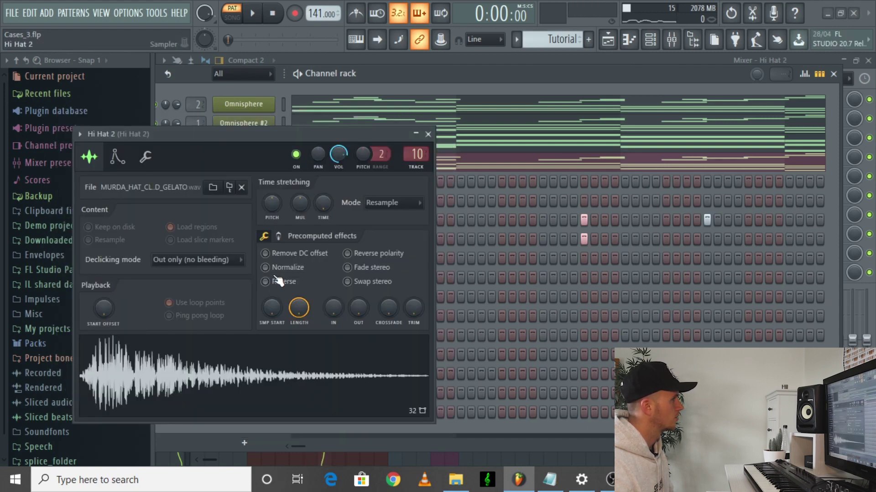
{"action": "left_click", "coordinate": [429, 135]}
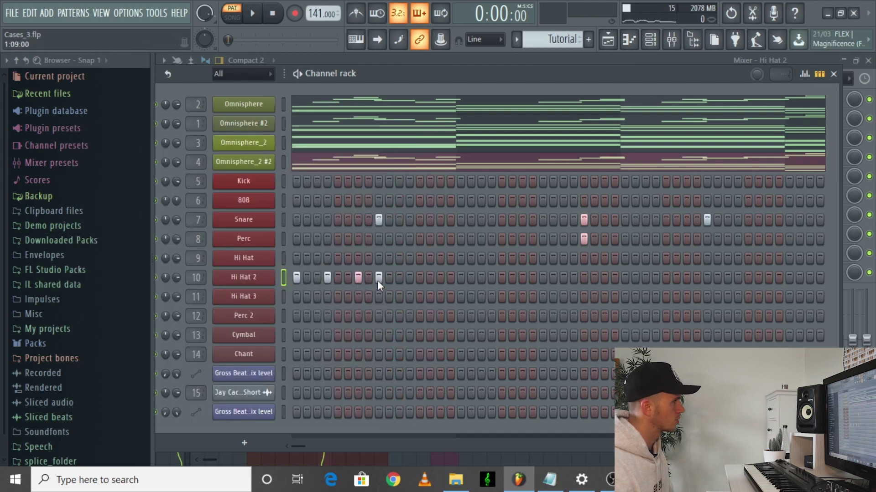
{"action": "left_click", "coordinate": [410, 278]}
{"action": "key", "text": "space"}
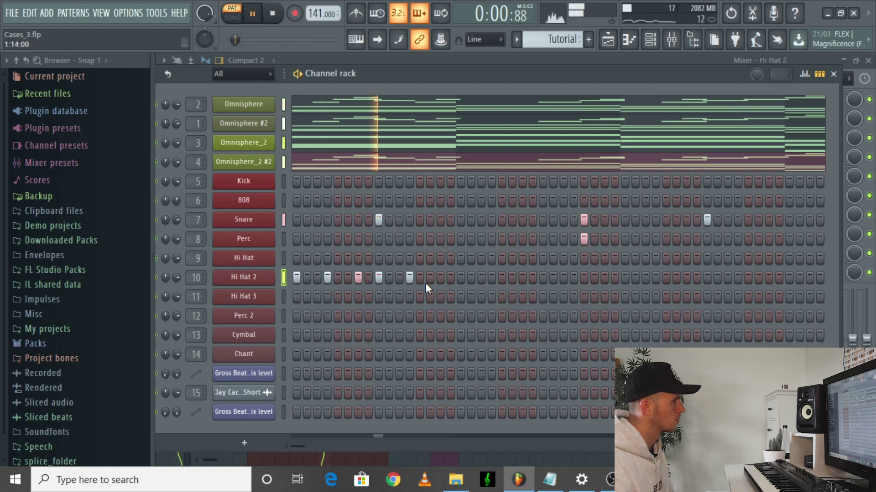
{"action": "left_click", "coordinate": [440, 278]}
{"action": "key", "text": "space"}
Repeat the Hi Hat 2 pattern on steps 1, 4, 7, 9, 12 and 15 from bar 2 onward
{"action": "left_click", "coordinate": [461, 279]}
{"action": "left_click", "coordinate": [491, 277]}
{"action": "left_click", "coordinate": [522, 278]}
{"action": "left_click", "coordinate": [542, 277]}
{"action": "left_click", "coordinate": [574, 278]}
{"action": "left_click", "coordinate": [604, 277]}
{"action": "left_click", "coordinate": [625, 277]}
{"action": "left_click", "coordinate": [657, 277]}
{"action": "left_click", "coordinate": [705, 278]}
{"action": "left_click", "coordinate": [738, 278]}
{"action": "left_click", "coordinate": [770, 278]}
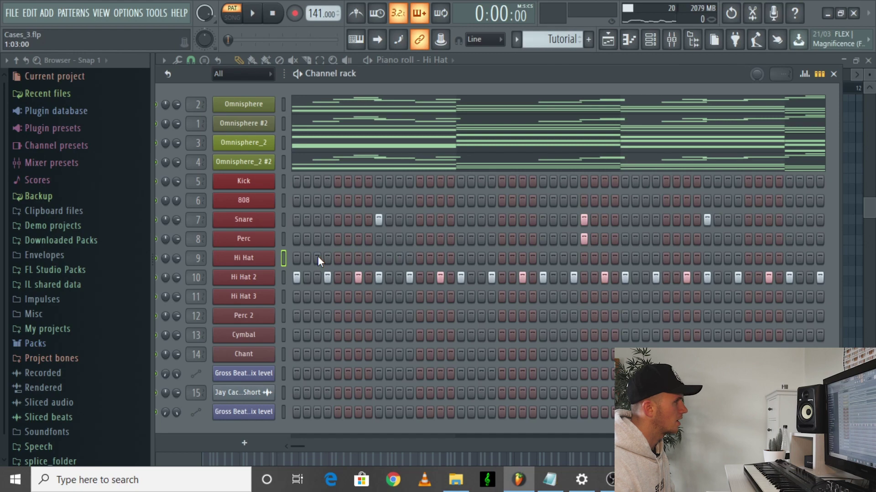
Place Hi Hat hits on steps 3, 8 and 11 of bar 1, continue the pattern over eight bars and review it in the piano roll
{"action": "left_click", "coordinate": [369, 258]}
{"action": "left_click", "coordinate": [400, 258]}
{"action": "key", "text": "space"}
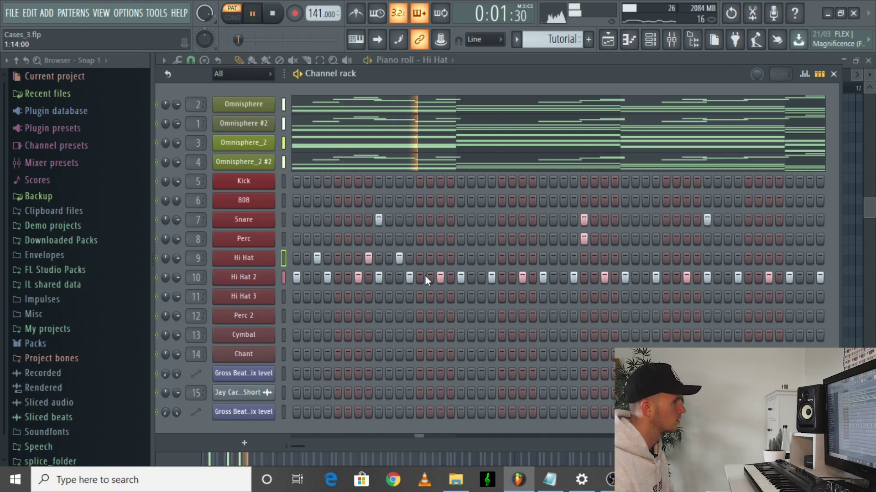
{"action": "key", "text": "F7"}
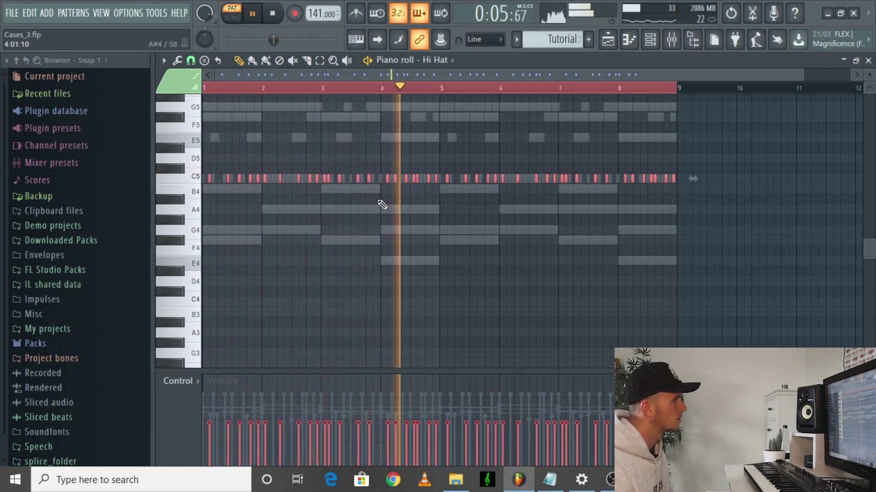
{"action": "left_click", "coordinate": [653, 46]}
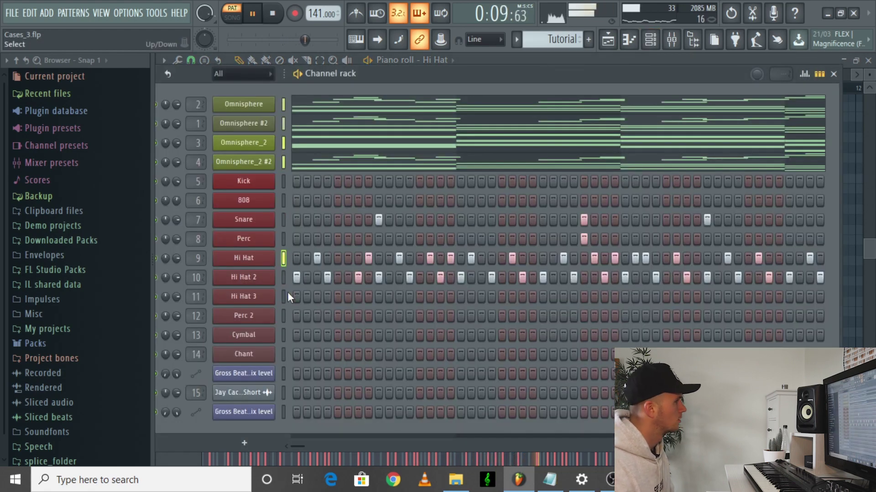
Record a Kick pattern on C5 across the eight bars and play it back in the piano roll
{"action": "left_click", "coordinate": [283, 181]}
{"action": "left_click", "coordinate": [272, 13]}
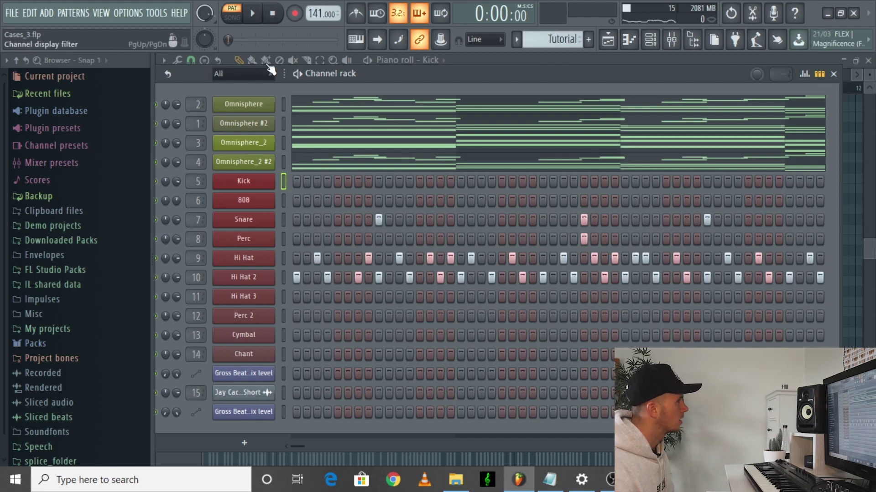
{"action": "left_click", "coordinate": [254, 13]}
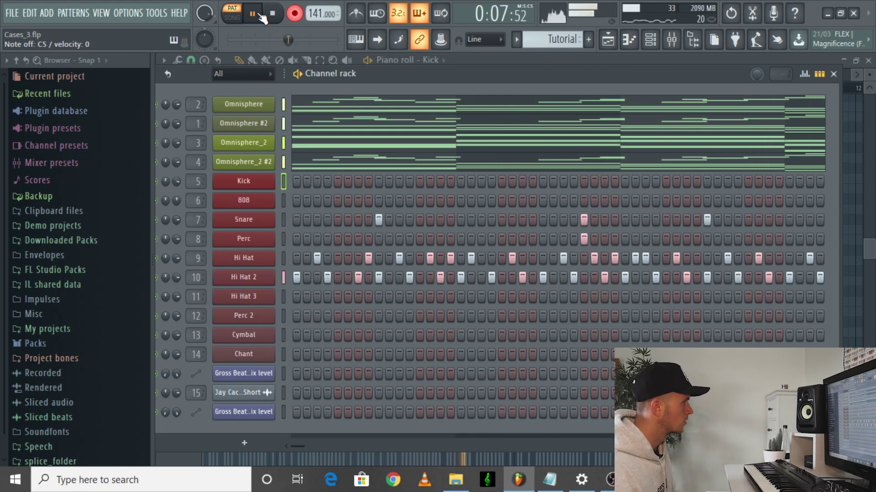
{"action": "key", "text": "space"}
{"action": "key", "text": "F7"}
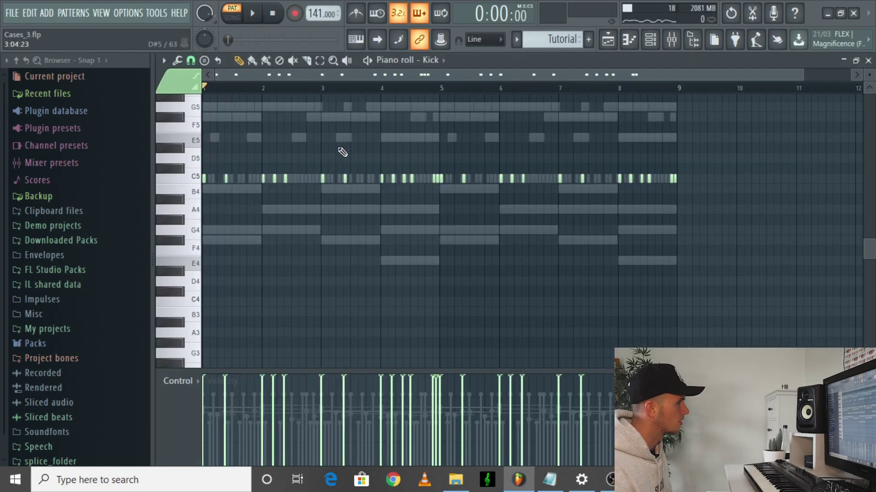
{"action": "key", "text": "space"}
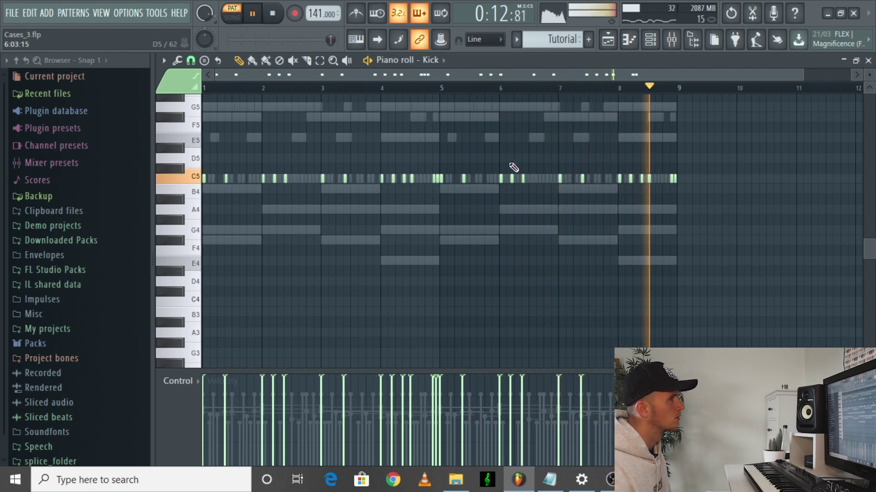
{"action": "left_click", "coordinate": [650, 39]}
{"action": "key", "text": "space"}
Draw the first 808 notes: F#5 for half of bar 1 and G5 for three quarters of bar 2
{"action": "scroll", "coordinate": [563, 40], "scroll_direction": "up", "scroll_amount": 1}
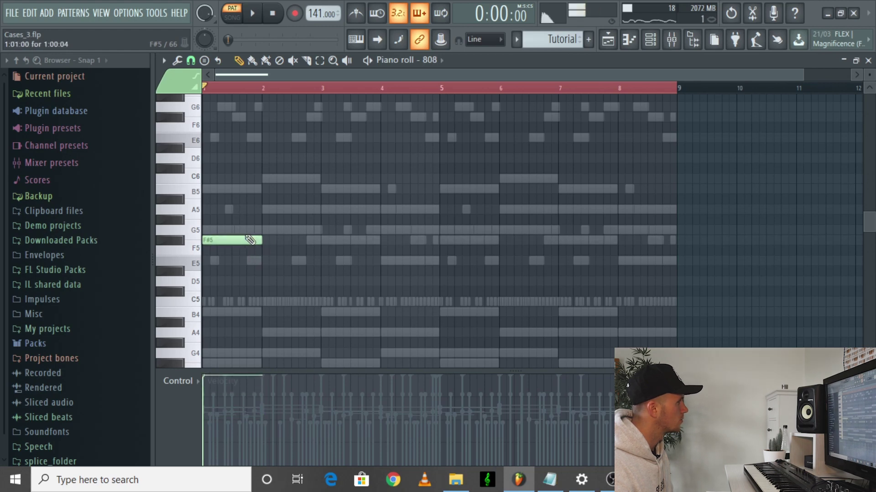
{"action": "key", "text": "space"}
{"action": "left_click", "coordinate": [271, 210]}
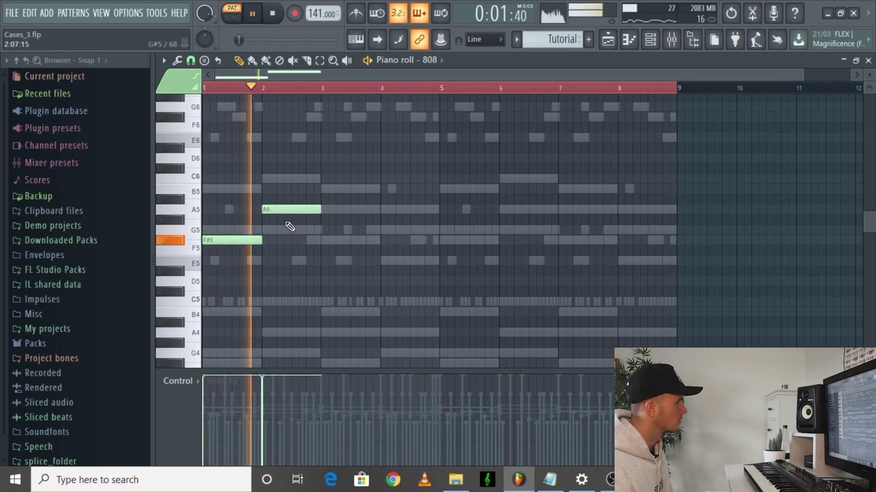
{"action": "key", "text": "space"}
{"action": "left_click_drag", "start_coordinate": [276, 209], "coordinate": [238, 245]}
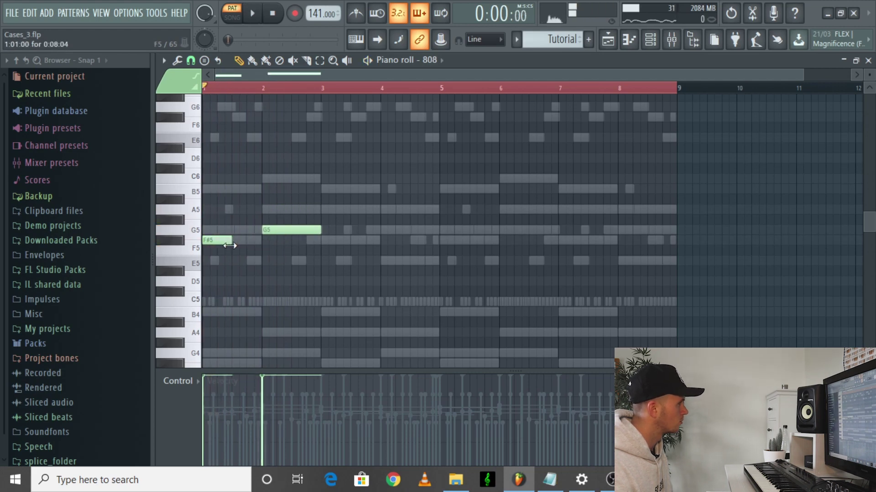
{"action": "key", "text": "space"}
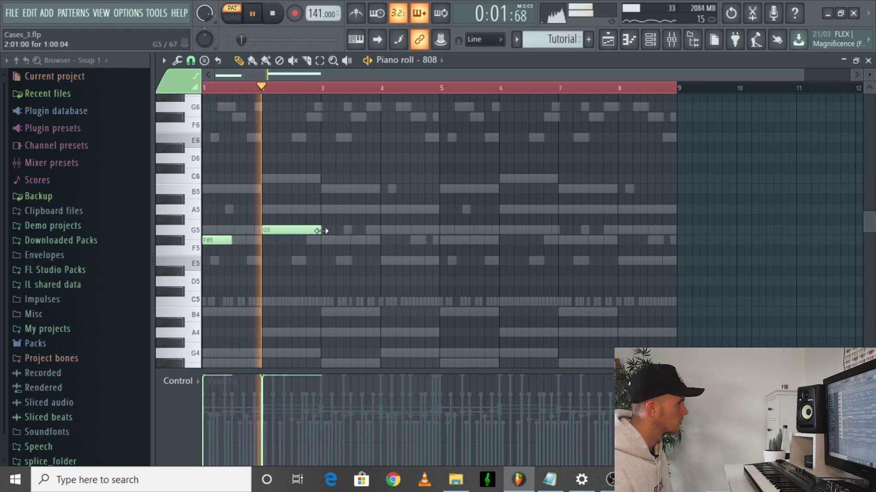
{"action": "left_click_drag", "start_coordinate": [321, 231], "coordinate": [307, 232]}
Add 12-step 808 notes at the bar starts: F#5 in bars 3, 5 and 7, G5 in bar 6, E5 in bars 4 and 8
{"action": "left_click", "coordinate": [325, 243]}
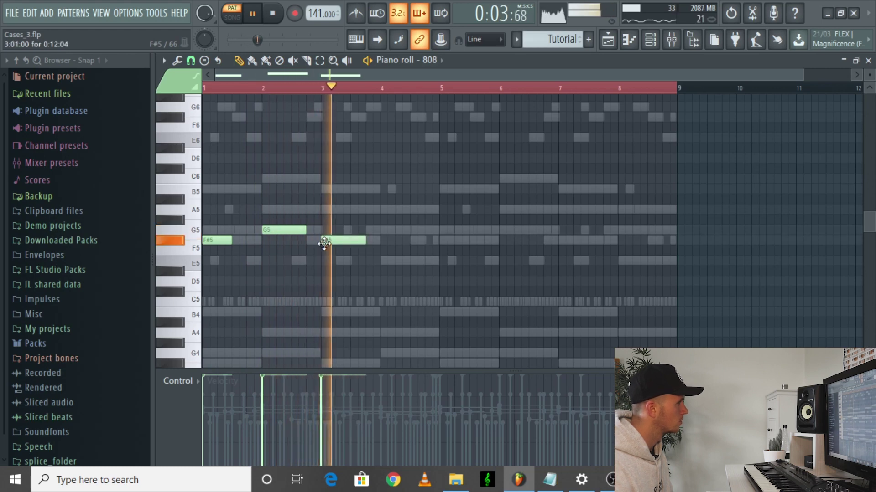
{"action": "left_click", "coordinate": [386, 261]}
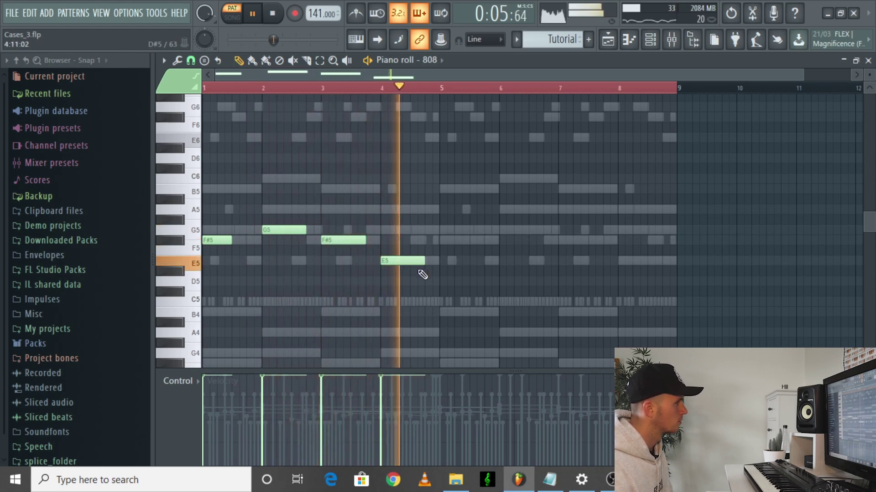
{"action": "left_click", "coordinate": [442, 240]}
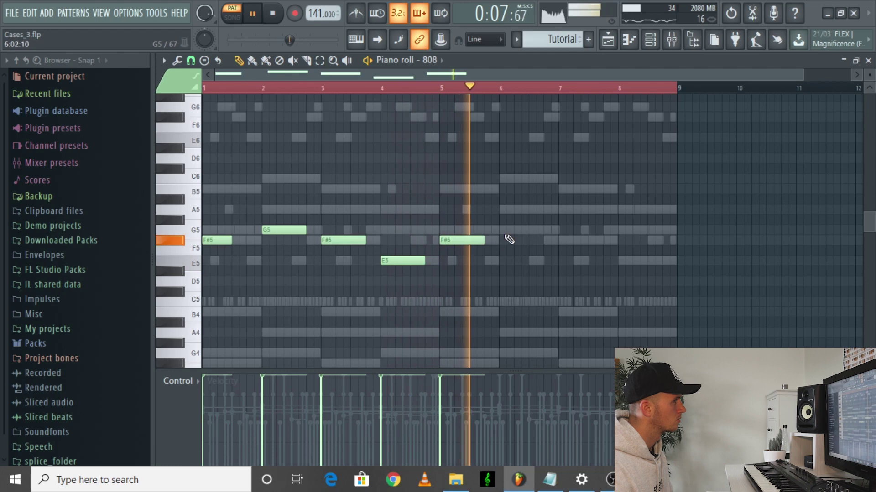
{"action": "left_click", "coordinate": [502, 230]}
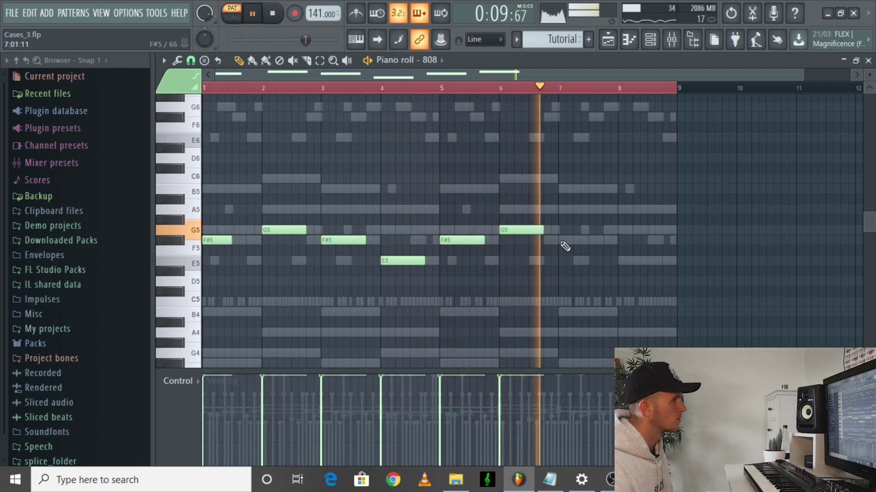
{"action": "left_click", "coordinate": [562, 241]}
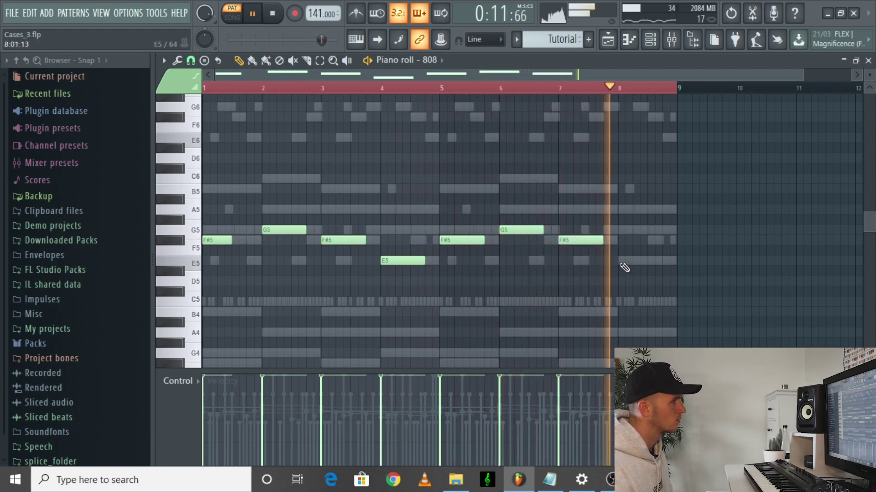
{"action": "left_click", "coordinate": [622, 261]}
Refine the 808 line with shorter notes, extra F#5 and E5 hits and high F#6, C6 and E6 notes, and play it back
{"action": "key", "text": "space"}
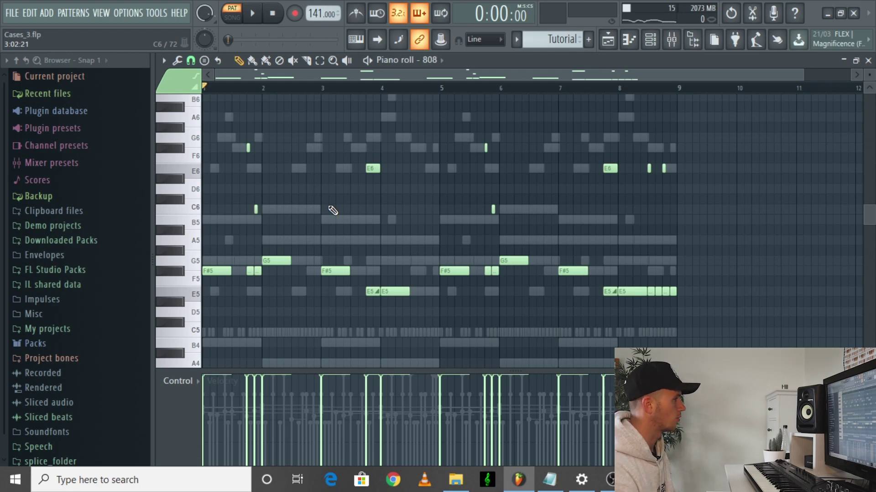
{"action": "key", "text": "space"}
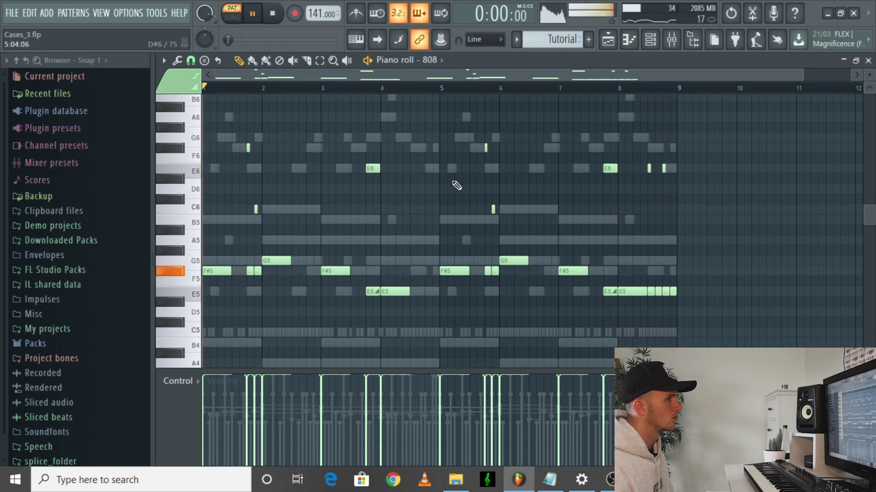
{"action": "key", "text": "space"}
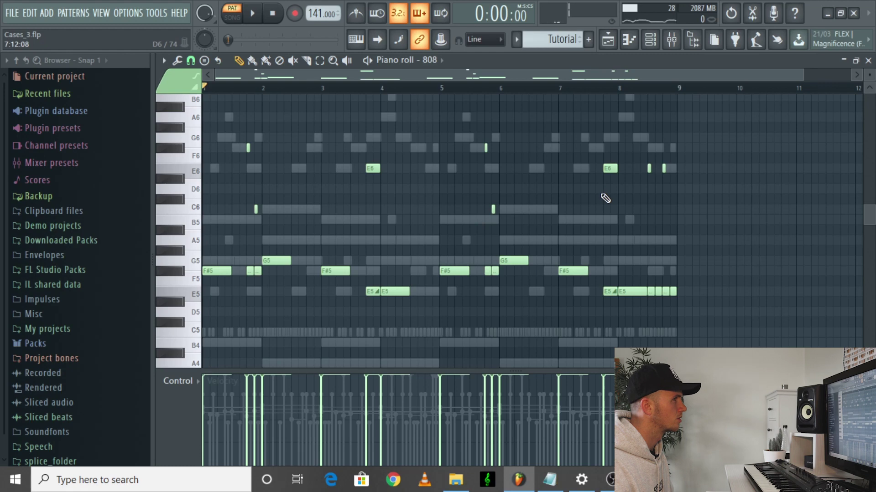
Place Hi Hat 3 hits on step 7 of bars 1, 3, 5 and 7 in the channel rack
{"action": "left_click", "coordinate": [653, 41]}
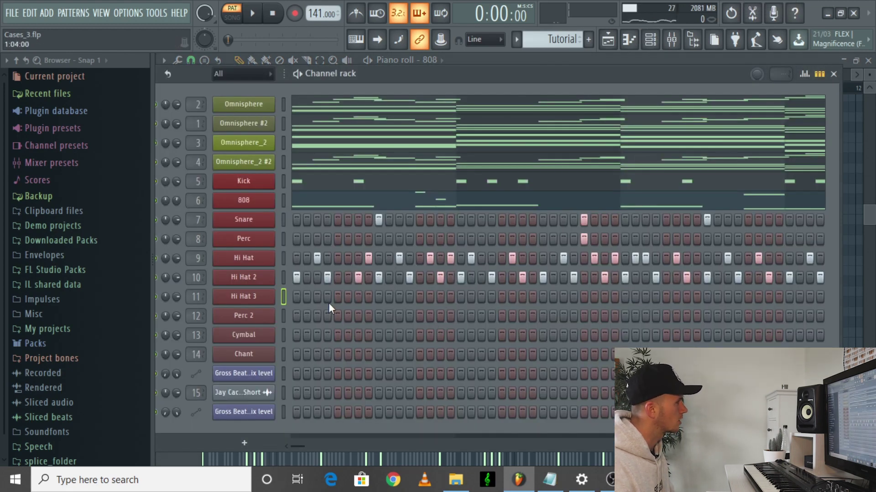
{"action": "left_click", "coordinate": [357, 300]}
{"action": "key", "text": "space"}
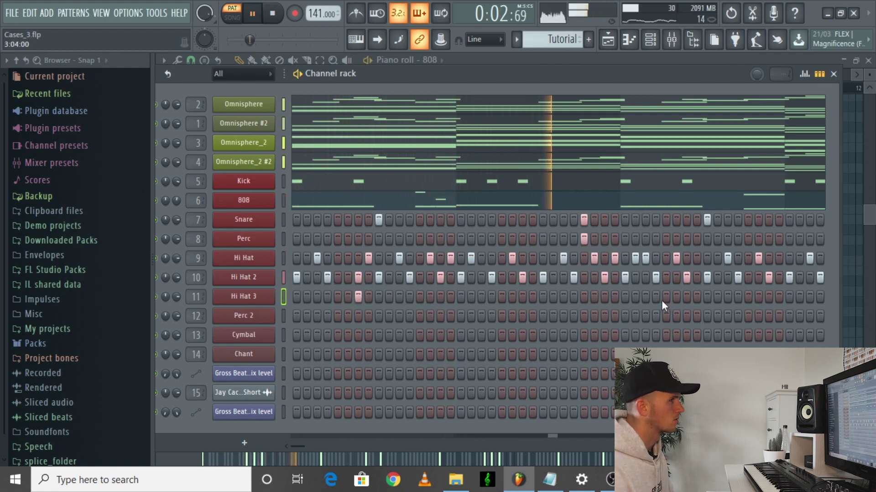
{"action": "left_click", "coordinate": [686, 297]}
{"action": "left_click", "coordinate": [687, 297]}
{"action": "left_click_drag", "start_coordinate": [305, 447], "coordinate": [324, 447]}
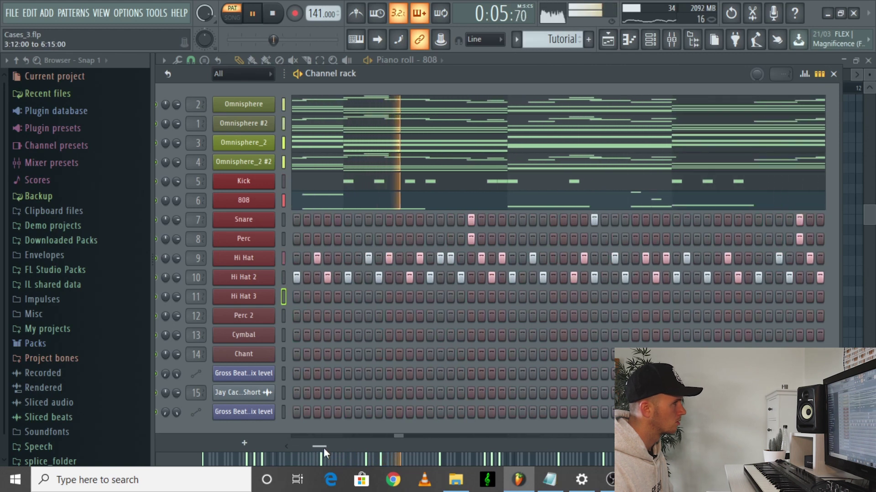
{"action": "left_click", "coordinate": [573, 297]}
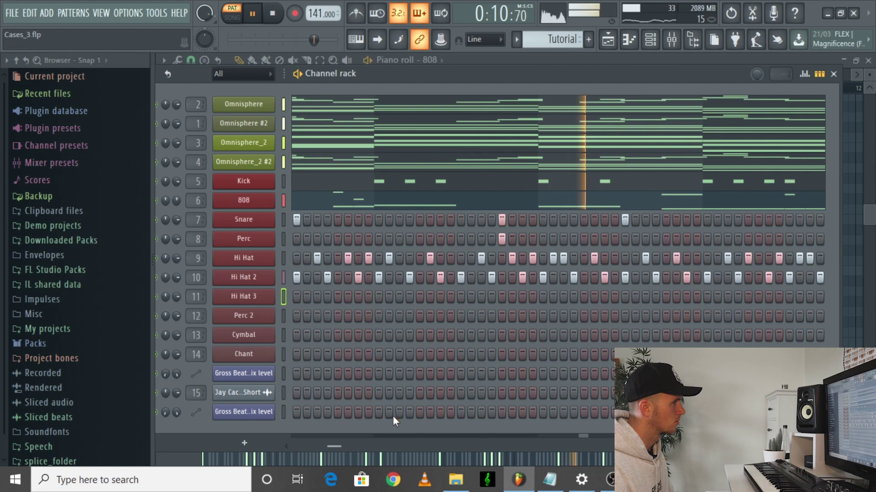
{"action": "key", "text": "space"}
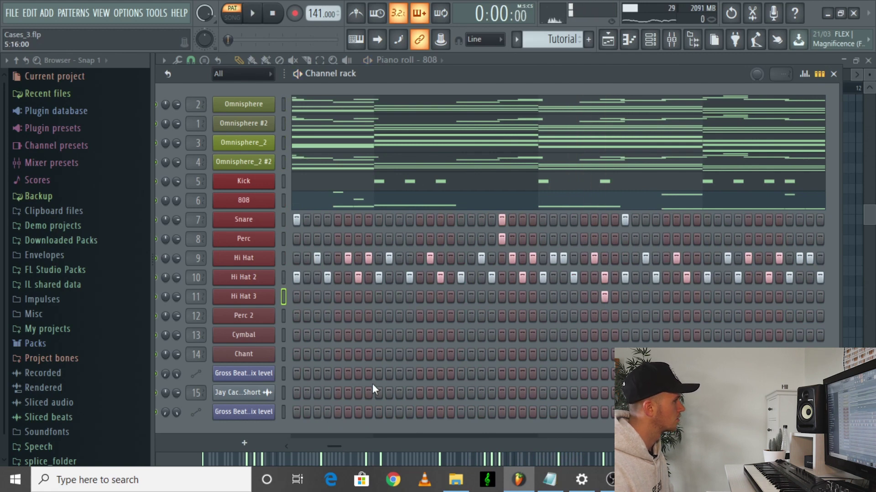
{"action": "key", "text": "ctrl+z"}
Check the Perc 2 sample and place Perc 2 hits on step 11 of bars 2, 4, 6 and 8
{"action": "left_click", "coordinate": [235, 321]}
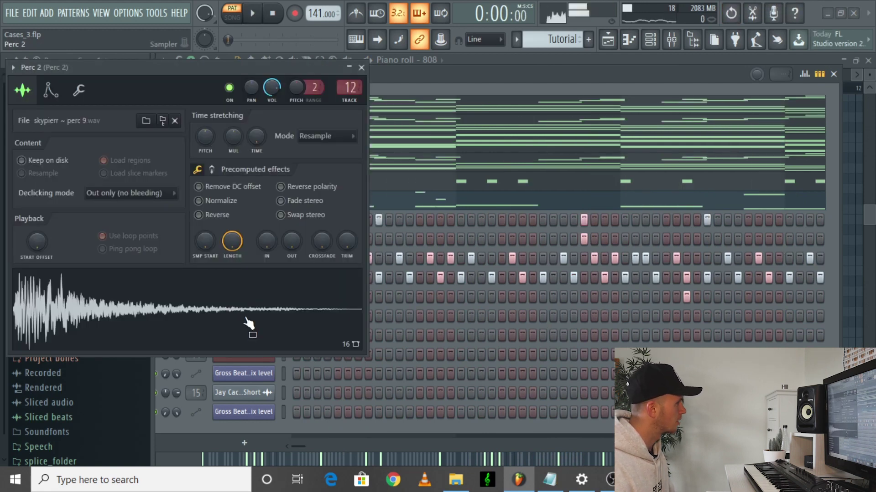
{"action": "left_click", "coordinate": [361, 67]}
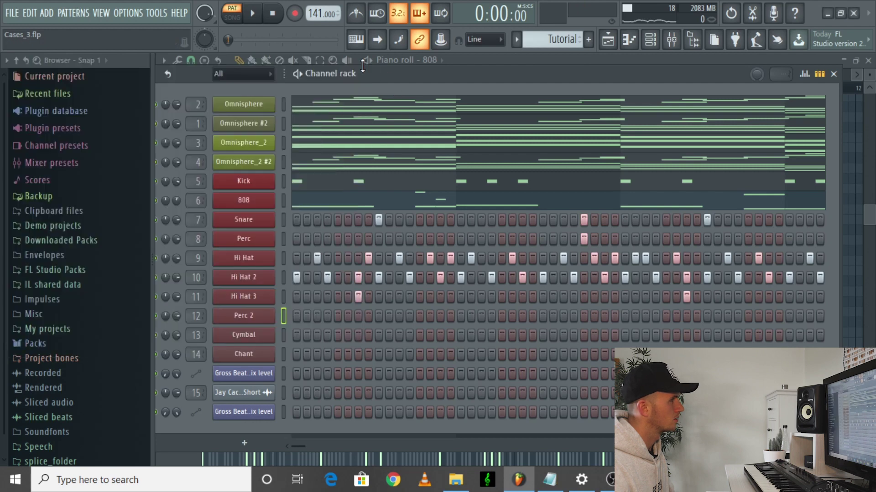
{"action": "key", "text": "space"}
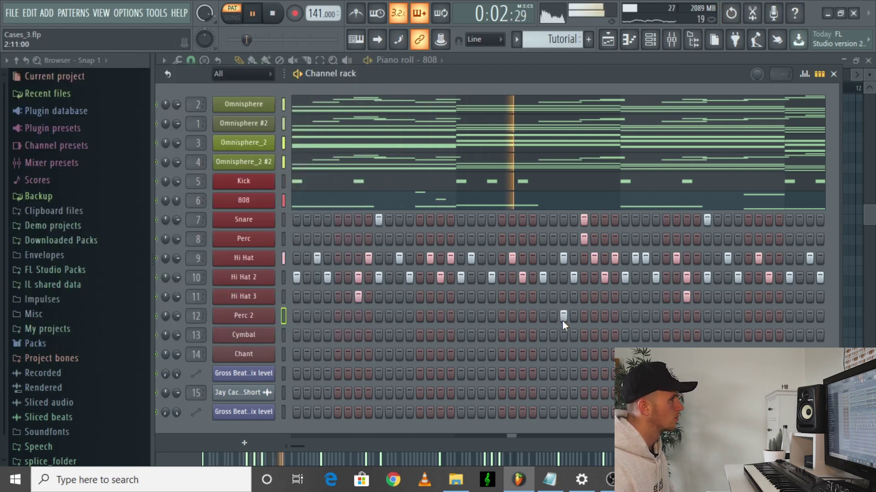
{"action": "left_click", "coordinate": [562, 319]}
{"action": "left_click_drag", "start_coordinate": [296, 446], "coordinate": [310, 447]}
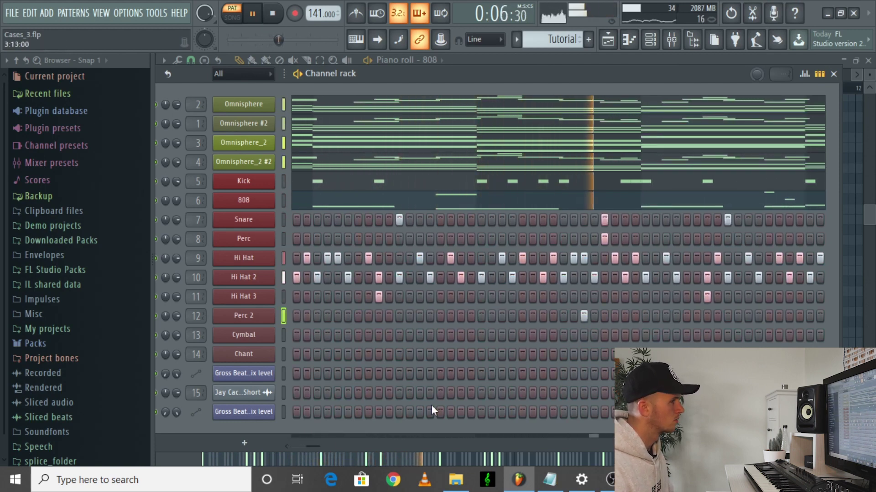
{"action": "left_click_drag", "start_coordinate": [313, 446], "coordinate": [329, 450]}
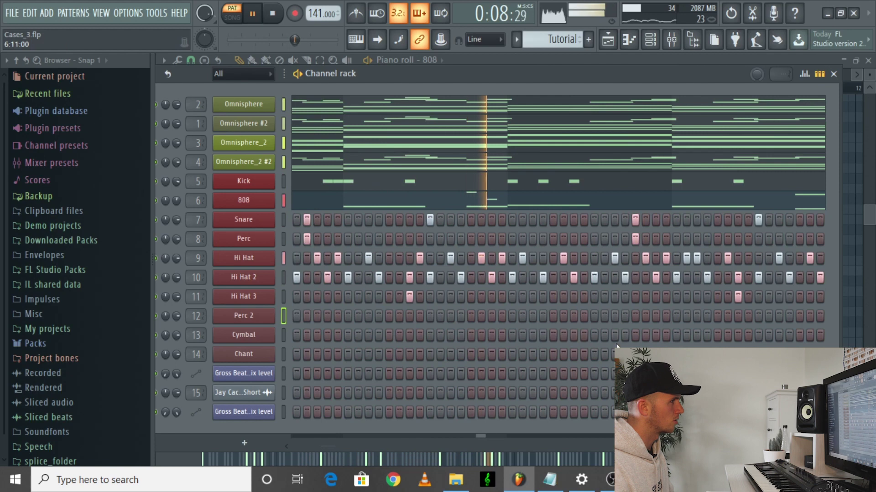
{"action": "left_click", "coordinate": [613, 315]}
{"action": "left_click_drag", "start_coordinate": [329, 447], "coordinate": [348, 447]}
{"action": "left_click", "coordinate": [542, 315]}
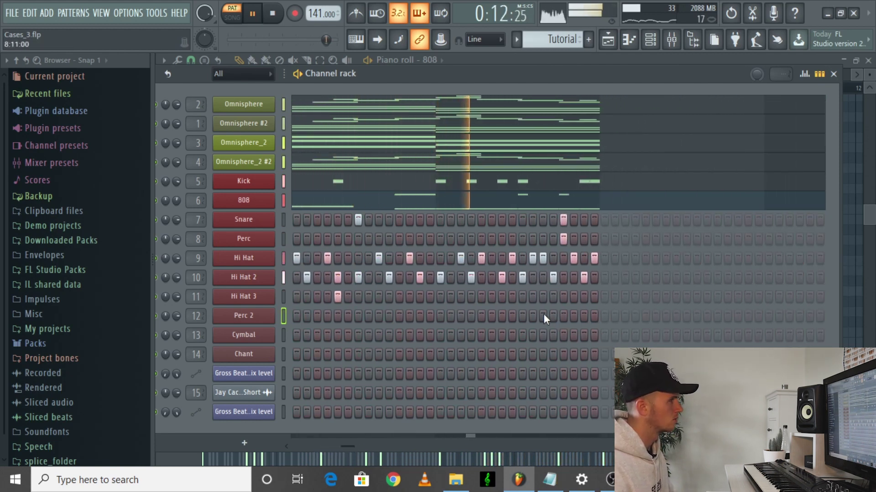
{"action": "key", "text": "space"}
Check the Cymbal sample, place a Cymbal hit on step 1 of bar 1, and play the pattern
{"action": "left_click_drag", "start_coordinate": [352, 450], "coordinate": [296, 447]}
{"action": "left_click", "coordinate": [269, 340]}
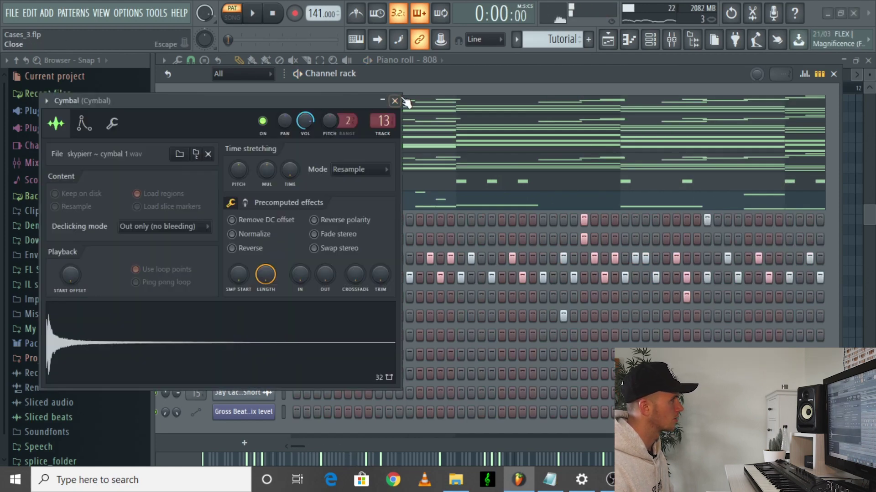
{"action": "left_click", "coordinate": [395, 101]}
{"action": "left_click", "coordinate": [299, 333]}
{"action": "key", "text": "space"}
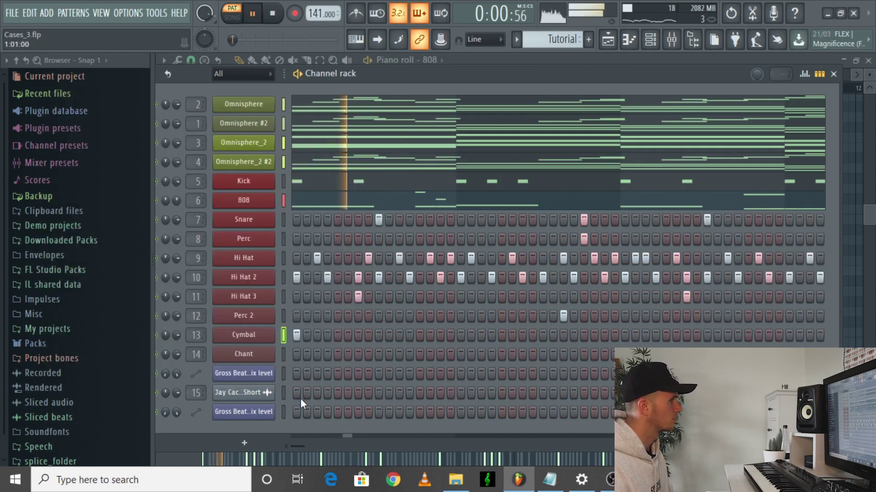
{"action": "key", "text": "space"}
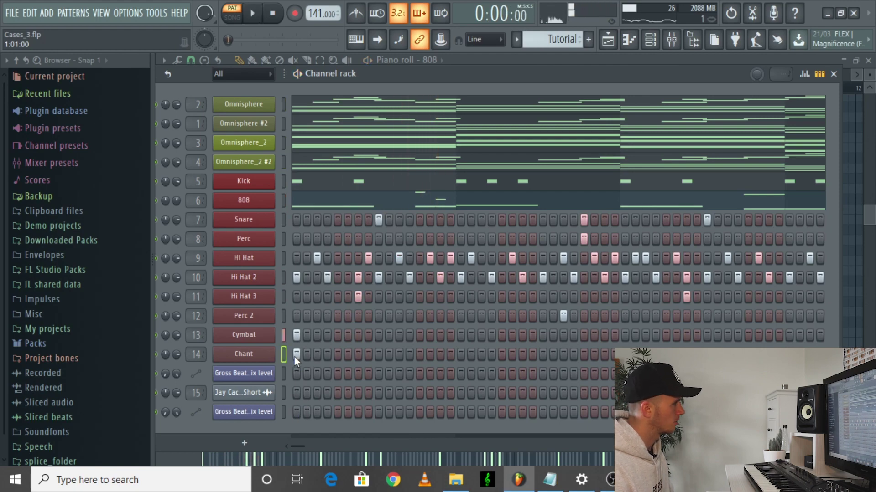
Place a Chant hit on step 1 of bar 1, check its sample, and play back the full pattern
{"action": "left_click", "coordinate": [253, 354]}
{"action": "left_click", "coordinate": [427, 134]}
{"action": "key", "text": "space"}
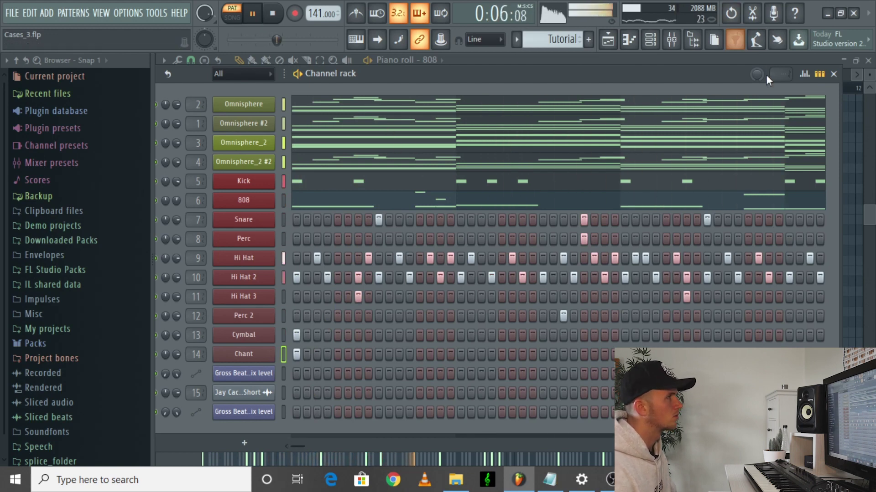
{"action": "key", "text": "space"}
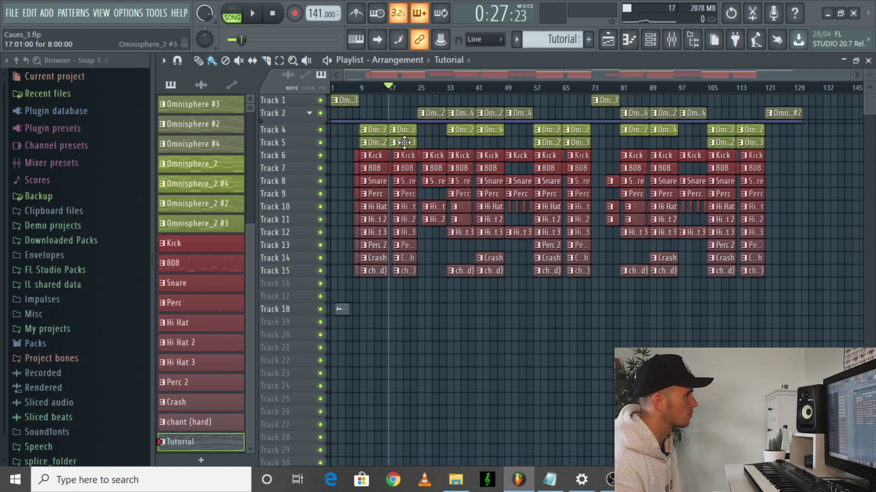
Open the notes of the Omnisphere_2 #3 clip at bar 17 on Track 5 and play the pattern from bar 1
{"action": "double_click", "coordinate": [404, 142]}
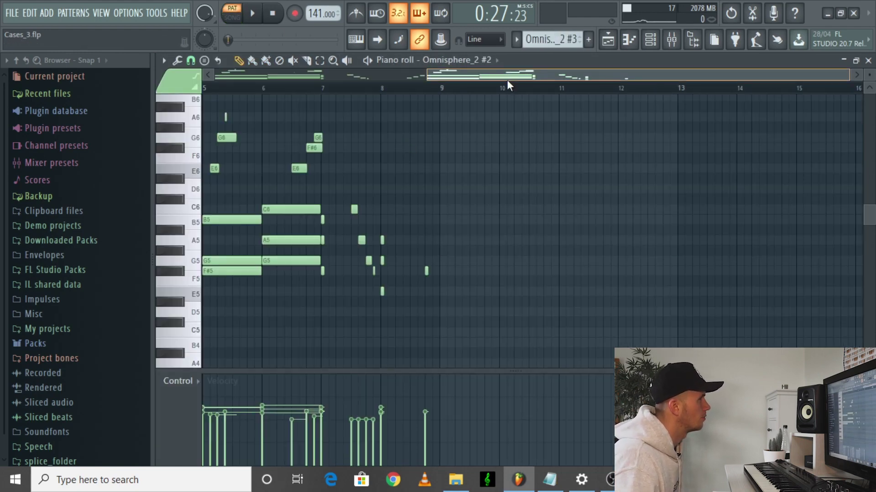
{"action": "left_click_drag", "start_coordinate": [507, 79], "coordinate": [229, 130]}
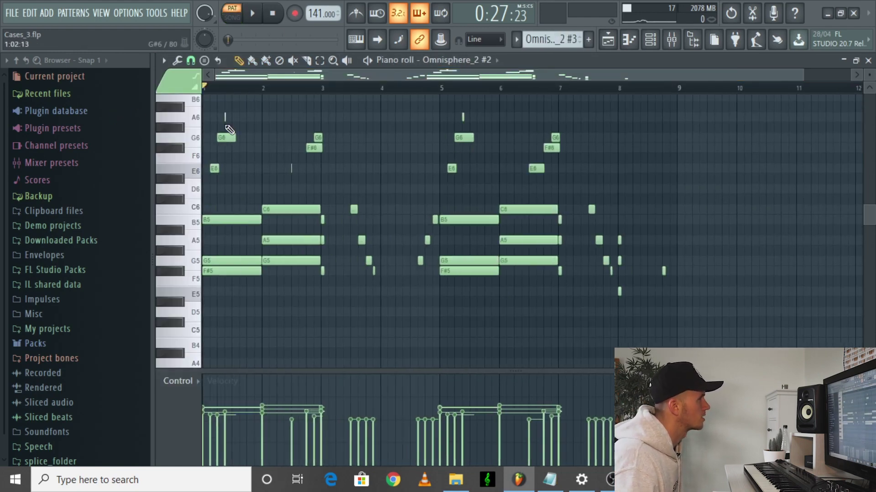
{"action": "left_click", "coordinate": [255, 14]}
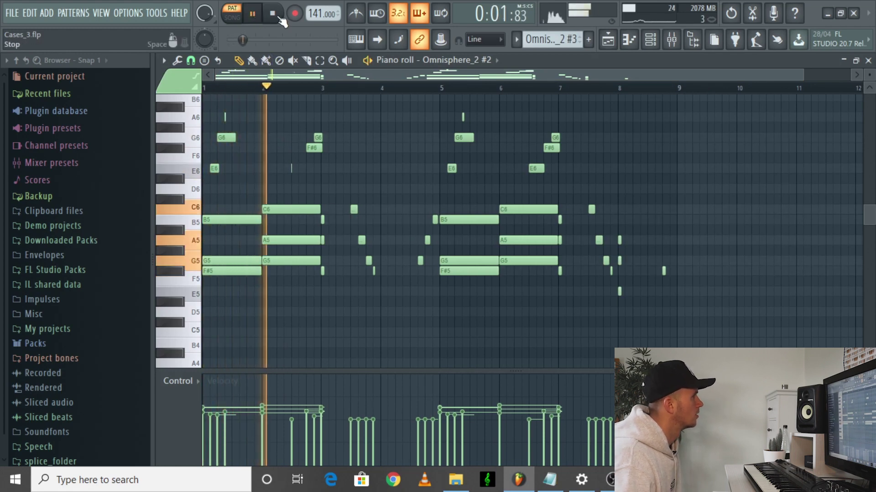
{"action": "left_click", "coordinate": [279, 19]}
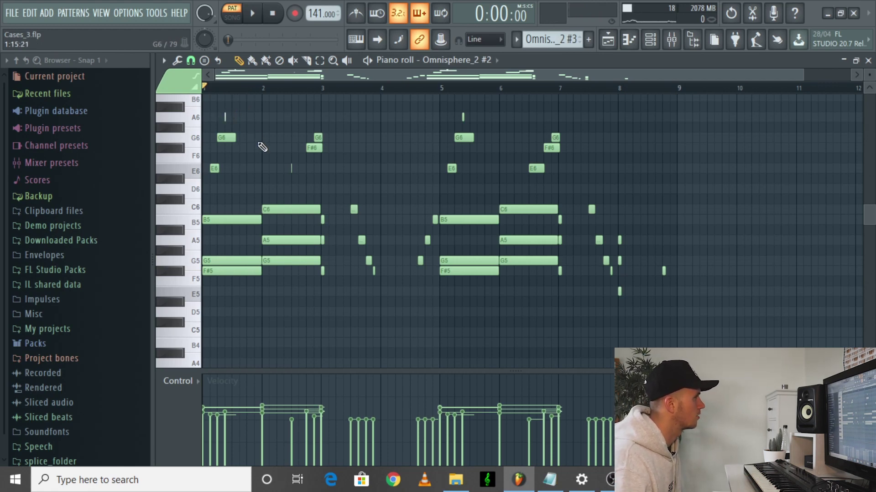
{"action": "key", "text": "space"}
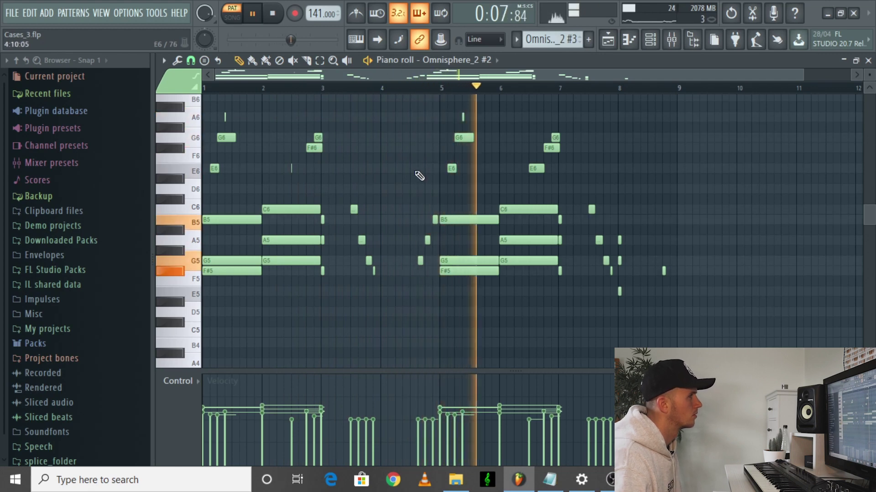
{"action": "key", "text": "space"}
Return to the playlist, select the Omnisphere #3 intro clip on Track 1, and play the song from the start
{"action": "left_click", "coordinate": [616, 44]}
{"action": "left_click", "coordinate": [404, 87]}
{"action": "key", "text": "space"}
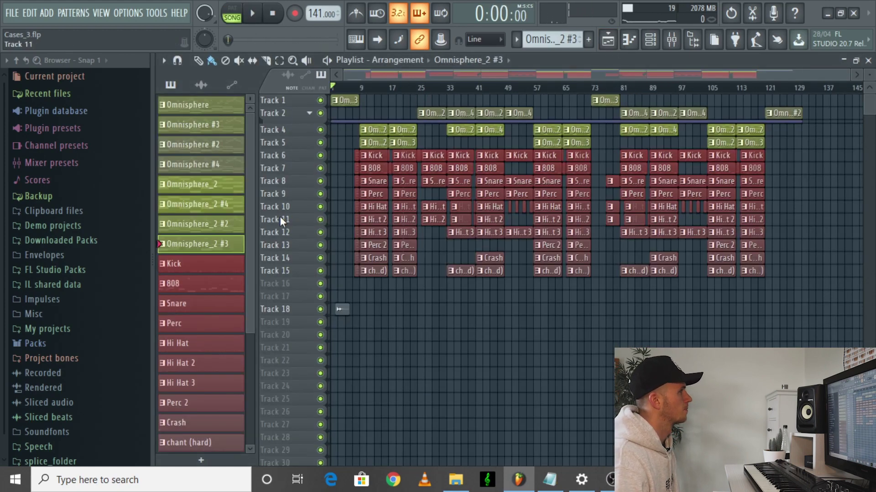
{"action": "scroll", "coordinate": [361, 228], "scroll_direction": "up", "scroll_amount": 5}
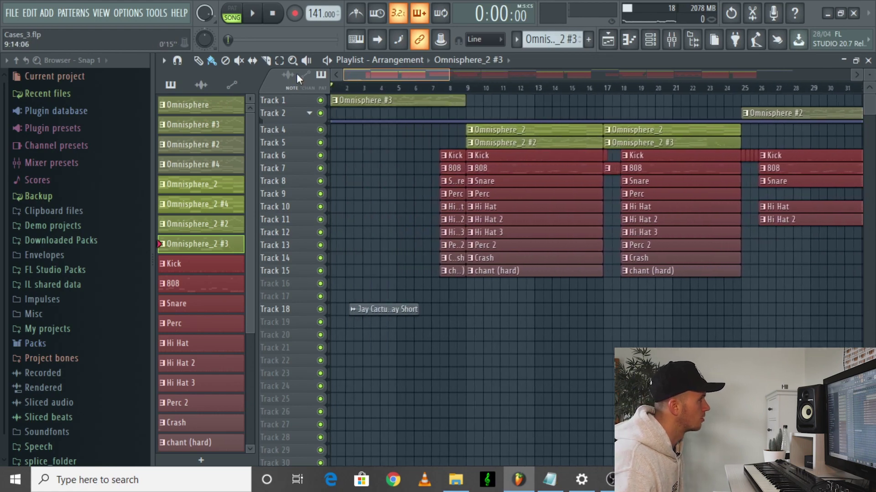
{"action": "key", "text": "space"}
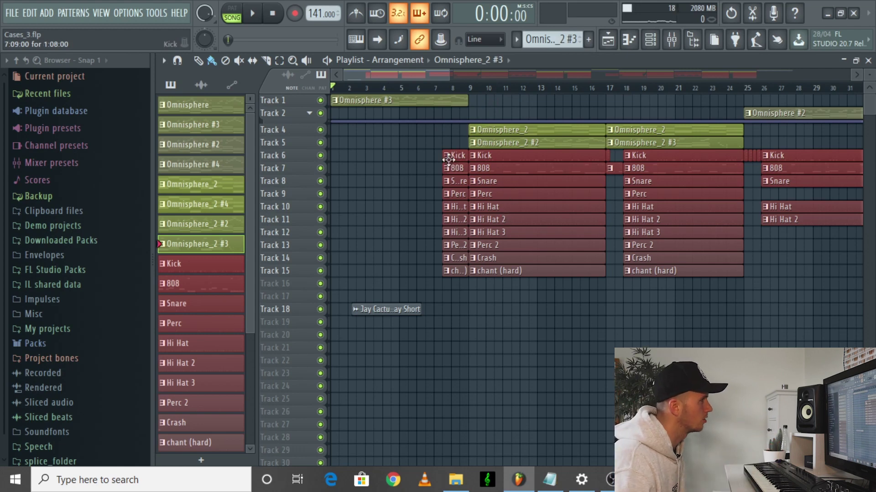
{"action": "left_click", "coordinate": [440, 96]}
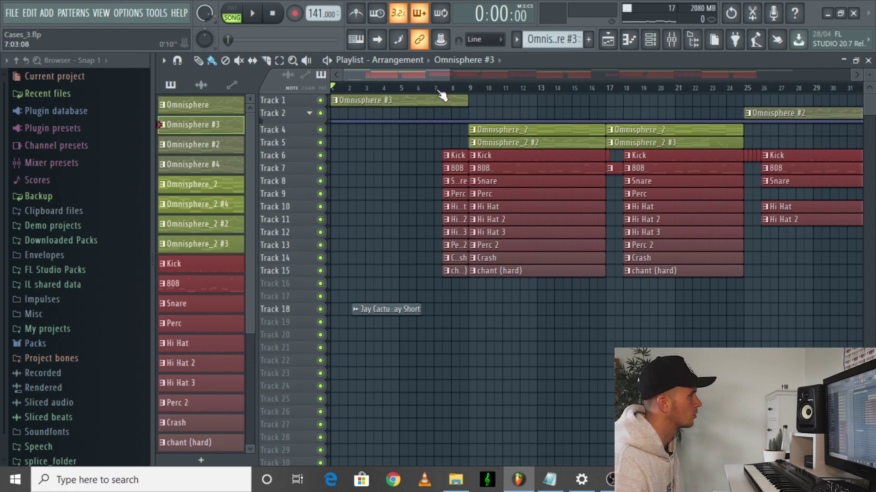
{"action": "key", "text": "space"}
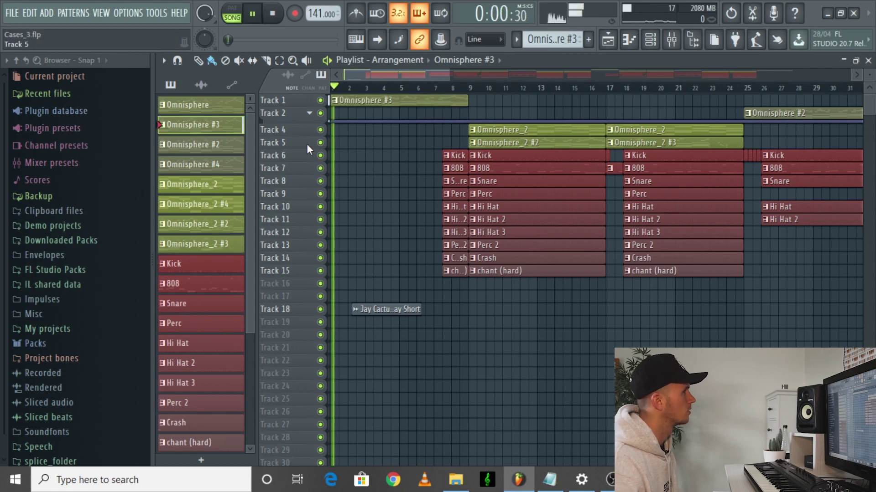
Examine the first section with full drums during playback, including the clip layout at bars 9 to 24 and the break at bar 17
{"action": "scroll", "coordinate": [496, 207], "scroll_direction": "down", "scroll_amount": 6}
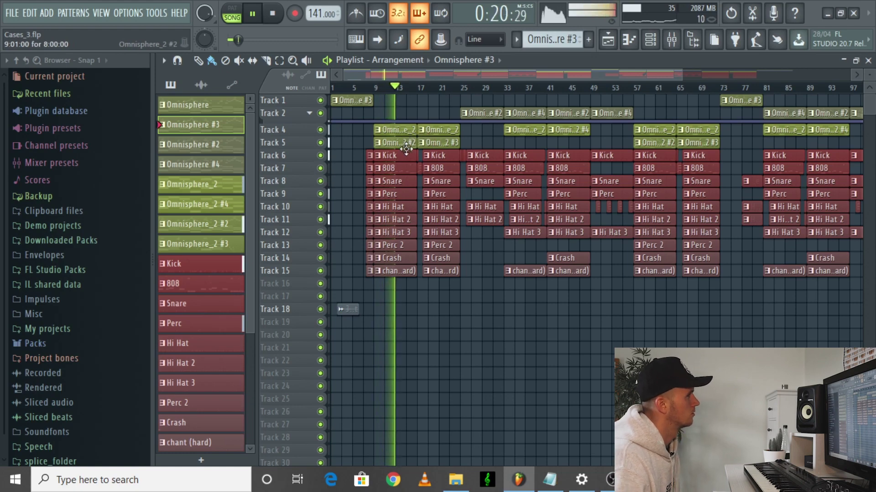
{"action": "scroll", "coordinate": [415, 148], "scroll_direction": "down", "scroll_amount": 4}
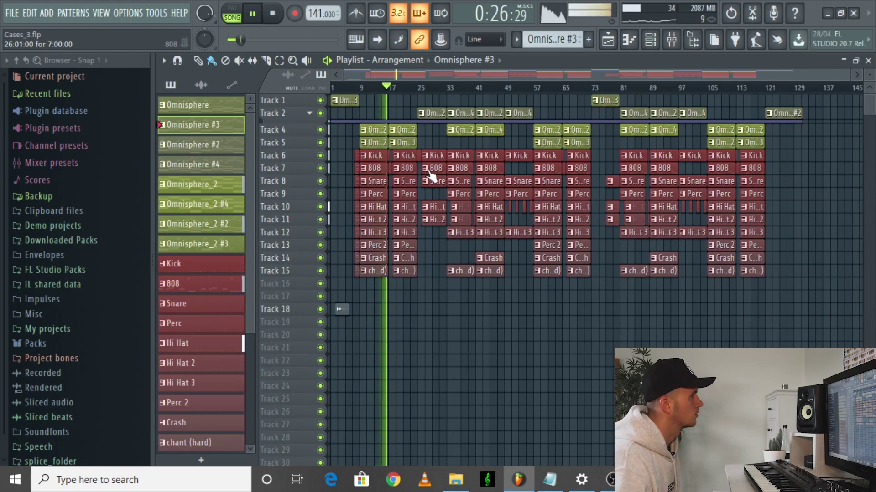
{"action": "scroll", "coordinate": [408, 183], "scroll_direction": "up", "scroll_amount": 5}
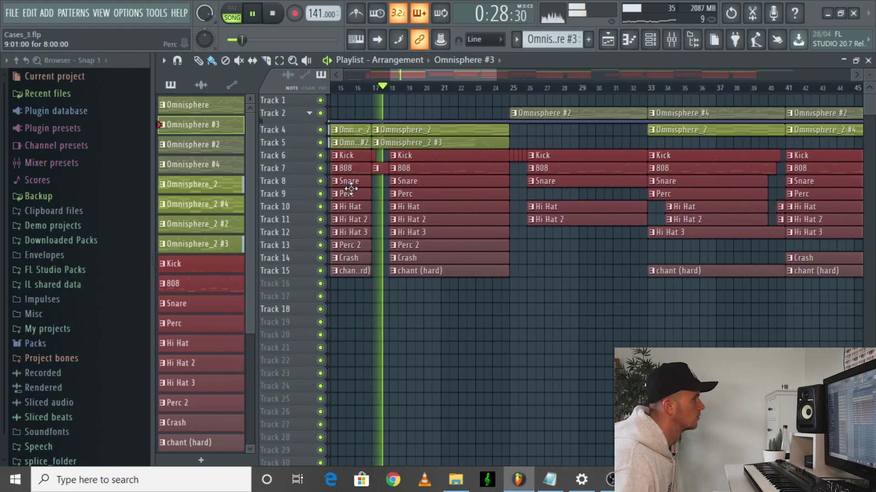
{"action": "left_click_drag", "start_coordinate": [415, 80], "coordinate": [404, 73]}
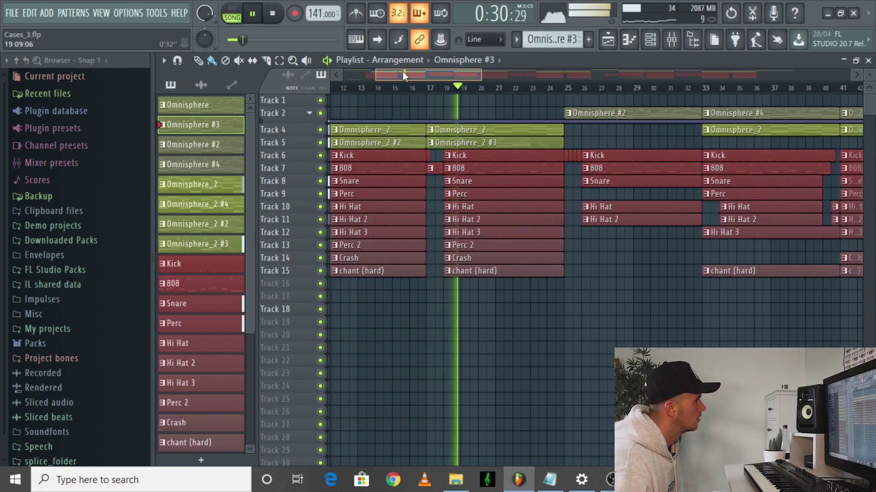
{"action": "scroll", "coordinate": [482, 192], "scroll_direction": "up", "scroll_amount": 3}
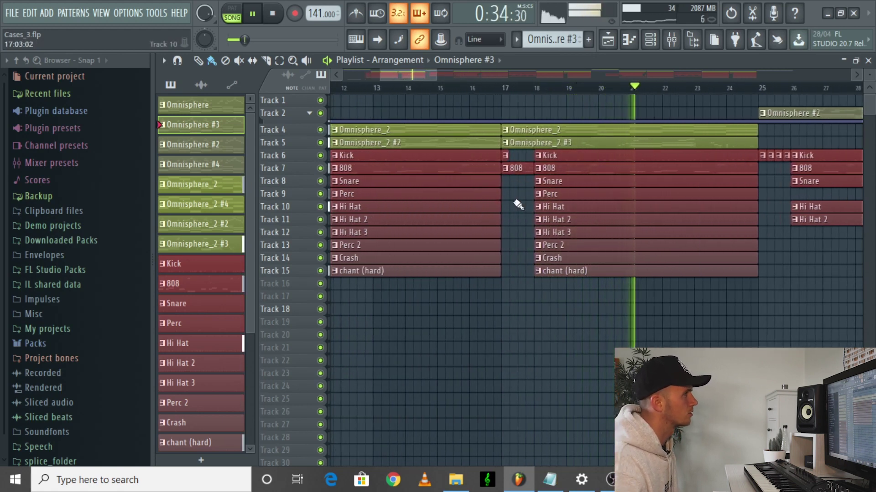
{"action": "scroll", "coordinate": [524, 194], "scroll_direction": "down", "scroll_amount": 6}
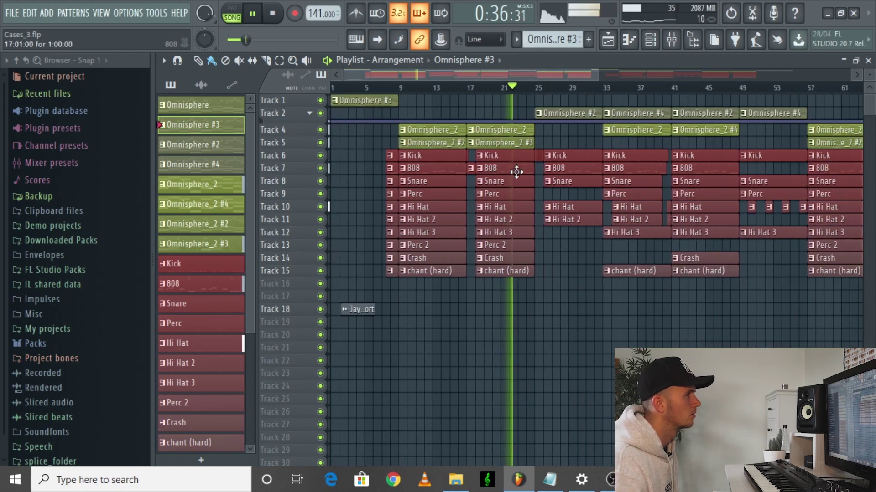
Examine the chopped kick clips at bar 25 and the Omnisphere #2 and Omnisphere #4 section through bar 41 during playback
{"action": "scroll", "coordinate": [509, 183], "scroll_direction": "up", "scroll_amount": 6}
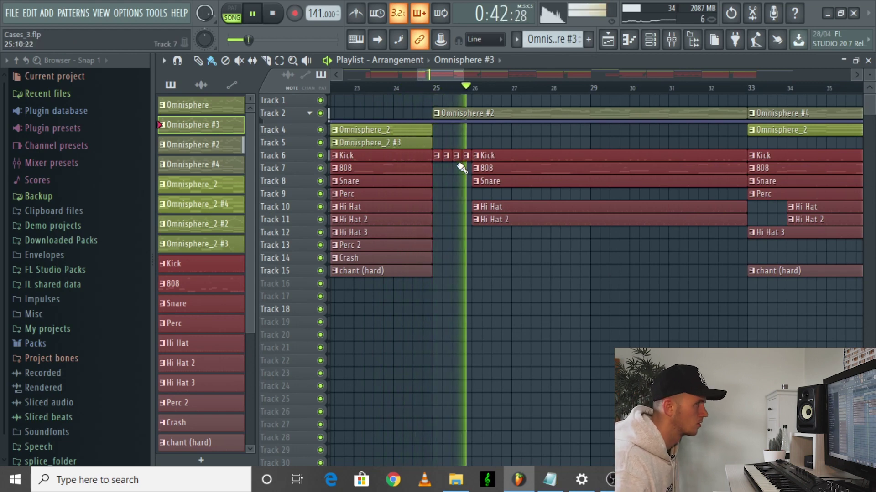
{"action": "scroll", "coordinate": [472, 177], "scroll_direction": "down", "scroll_amount": 2}
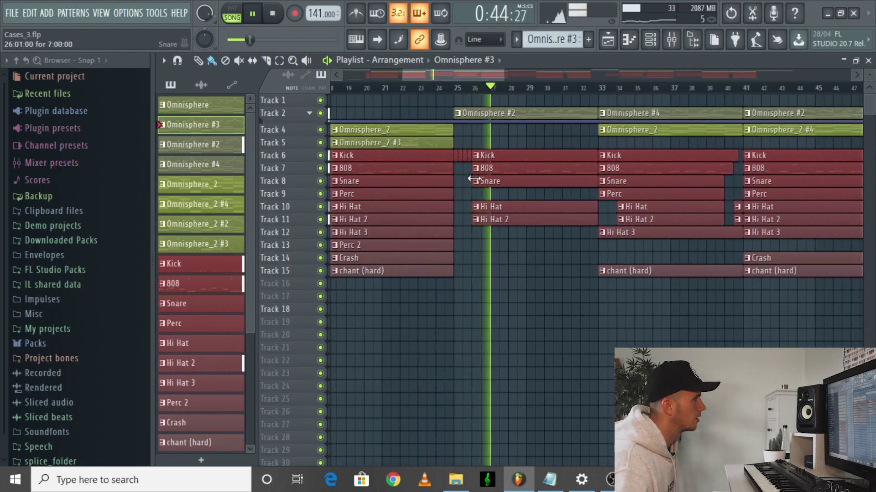
{"action": "scroll", "coordinate": [472, 180], "scroll_direction": "down", "scroll_amount": 4}
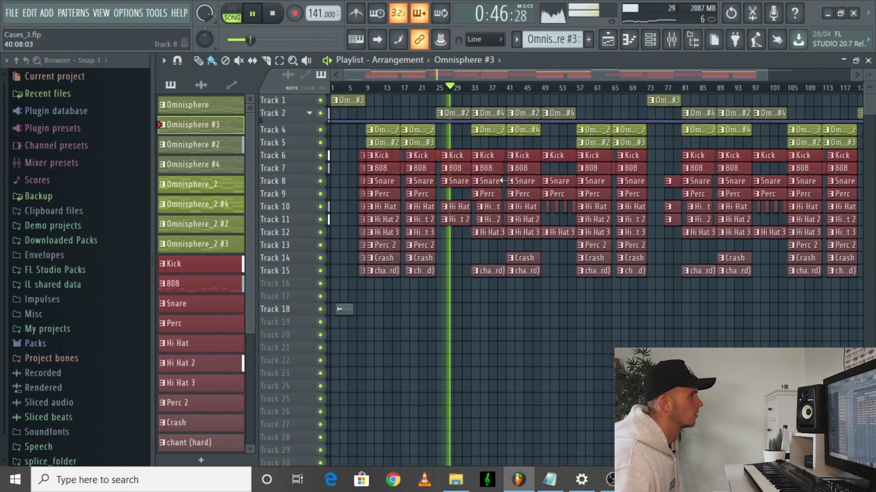
{"action": "scroll", "coordinate": [515, 181], "scroll_direction": "down", "scroll_amount": 2}
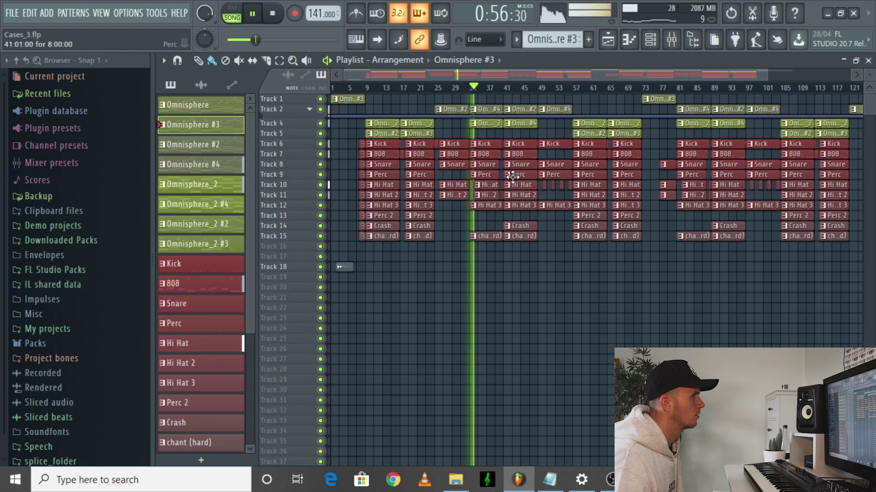
{"action": "scroll", "coordinate": [492, 142], "scroll_direction": "up", "scroll_amount": 4}
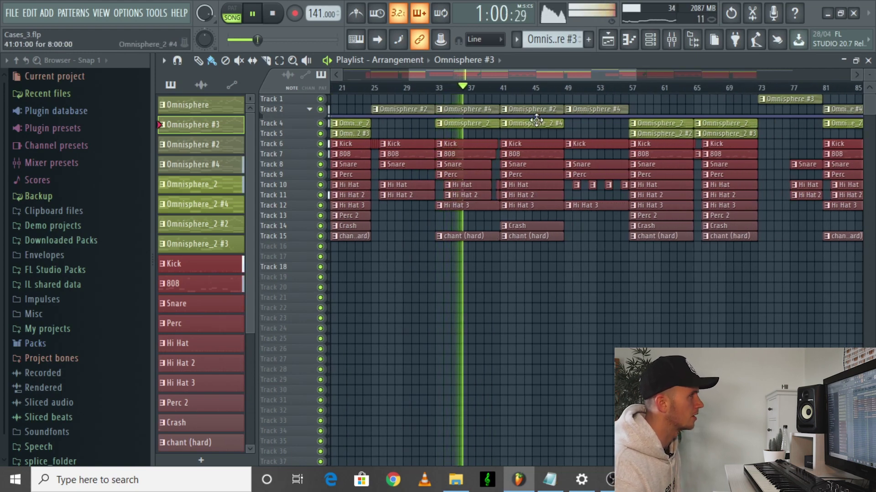
Inspect the notes of the Omnisphere_2 #4 clip at bar 41, then return to the playlist and examine its surrounding section
{"action": "double_click", "coordinate": [509, 124]}
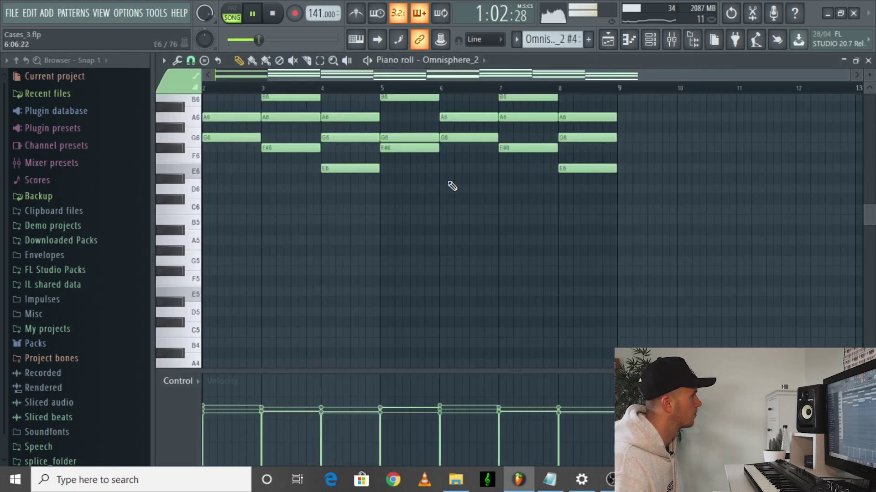
{"action": "key", "text": "F5"}
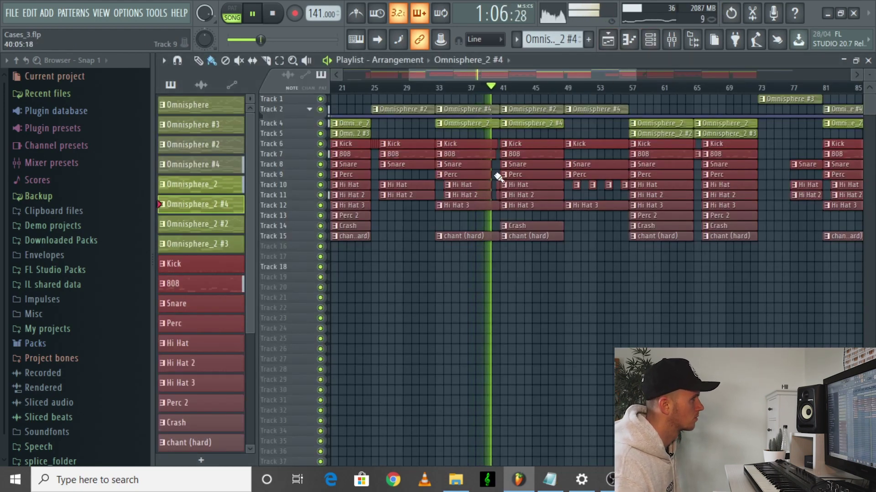
{"action": "scroll", "coordinate": [494, 176], "scroll_direction": "up", "scroll_amount": 3}
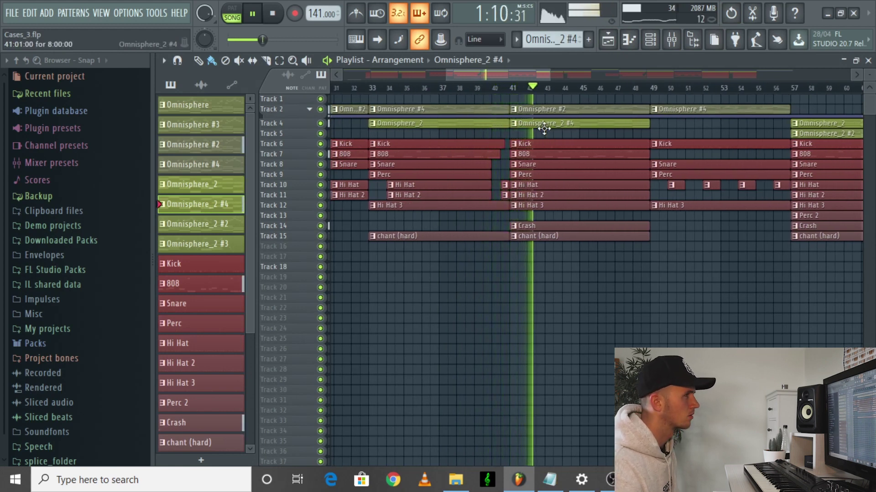
{"action": "scroll", "coordinate": [543, 130], "scroll_direction": "down", "scroll_amount": 3}
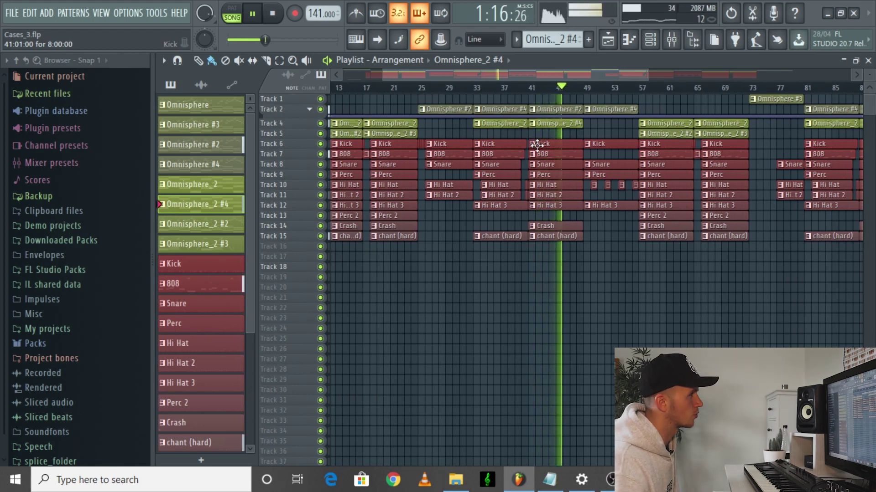
{"action": "scroll", "coordinate": [573, 156], "scroll_direction": "down", "scroll_amount": 3}
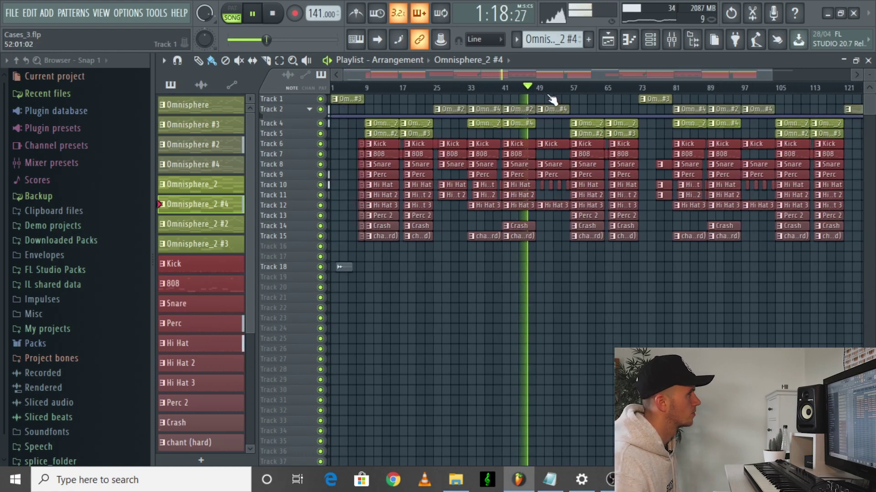
Examine the sparser drum clips of bars 49 to 56 and the full-drum section starting at bar 57 during playback
{"action": "left_click_drag", "start_coordinate": [518, 78], "coordinate": [536, 80]}
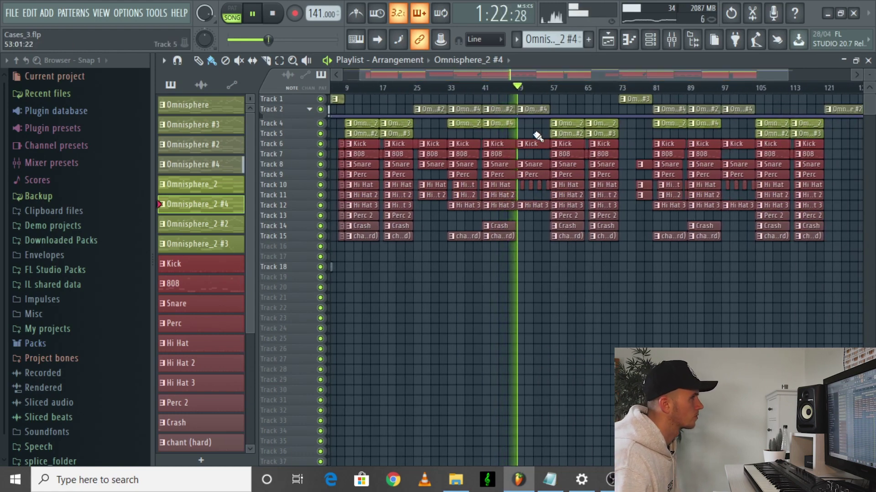
{"action": "scroll", "coordinate": [532, 155], "scroll_direction": "up", "scroll_amount": 4}
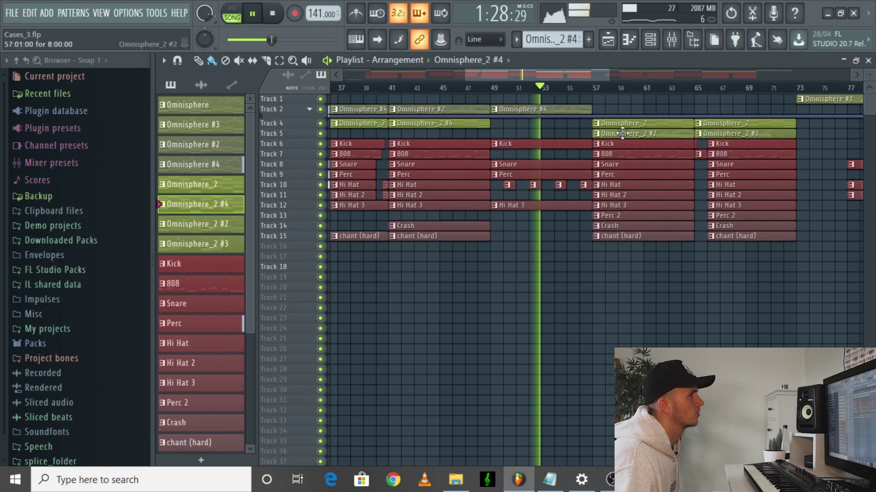
{"action": "scroll", "coordinate": [623, 134], "scroll_direction": "down", "scroll_amount": 4}
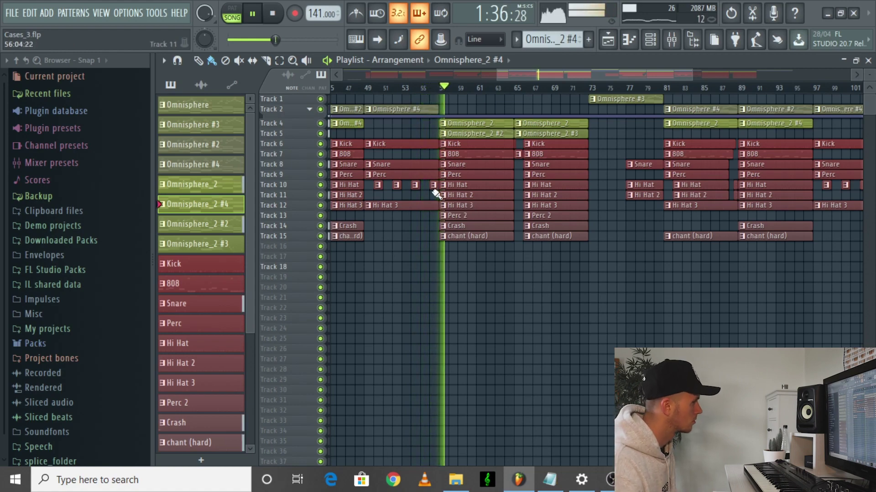
{"action": "scroll", "coordinate": [438, 192], "scroll_direction": "down", "scroll_amount": 2, "text": "ctrl"}
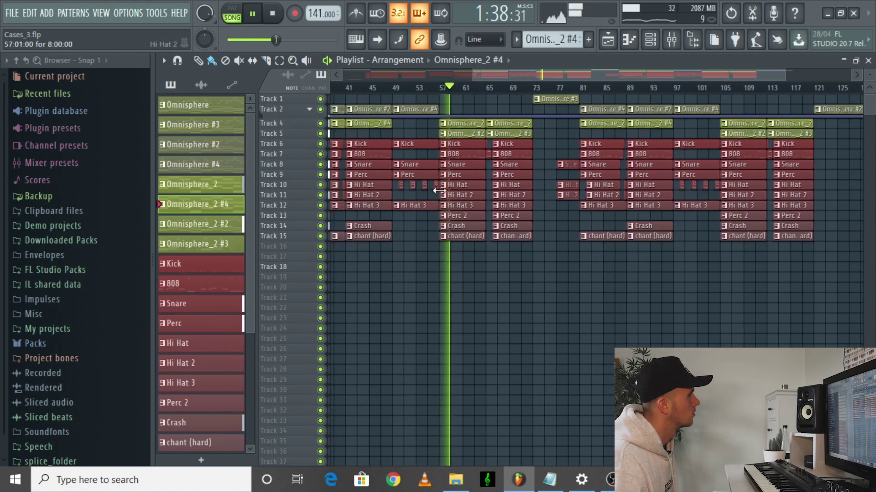
Examine the full-drum section of bars 57 to 72 against the rest of the arrangement during playback
{"action": "scroll", "coordinate": [432, 105], "scroll_direction": "down", "scroll_amount": 2, "text": "ctrl"}
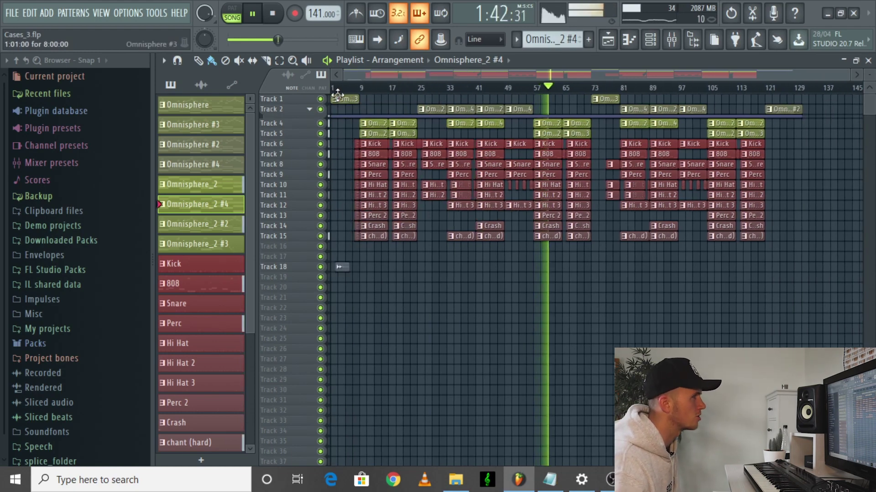
{"action": "scroll", "coordinate": [606, 146], "scroll_direction": "up", "scroll_amount": 2, "text": "ctrl"}
{"action": "scroll", "coordinate": [607, 146], "scroll_direction": "down", "scroll_amount": 1, "text": "ctrl"}
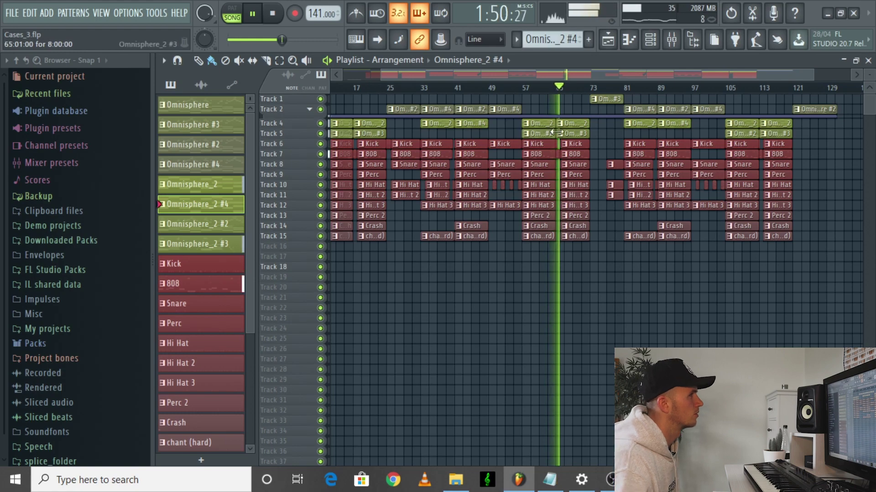
{"action": "scroll", "coordinate": [637, 134], "scroll_direction": "up", "scroll_amount": 2, "text": "ctrl"}
{"action": "left_click_drag", "start_coordinate": [552, 76], "coordinate": [588, 70]}
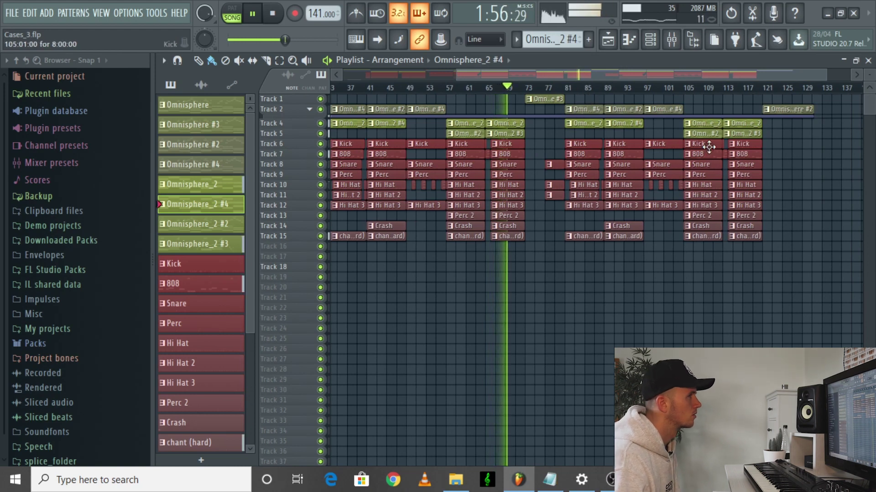
{"action": "scroll", "coordinate": [702, 142], "scroll_direction": "up", "scroll_amount": 1, "text": "ctrl"}
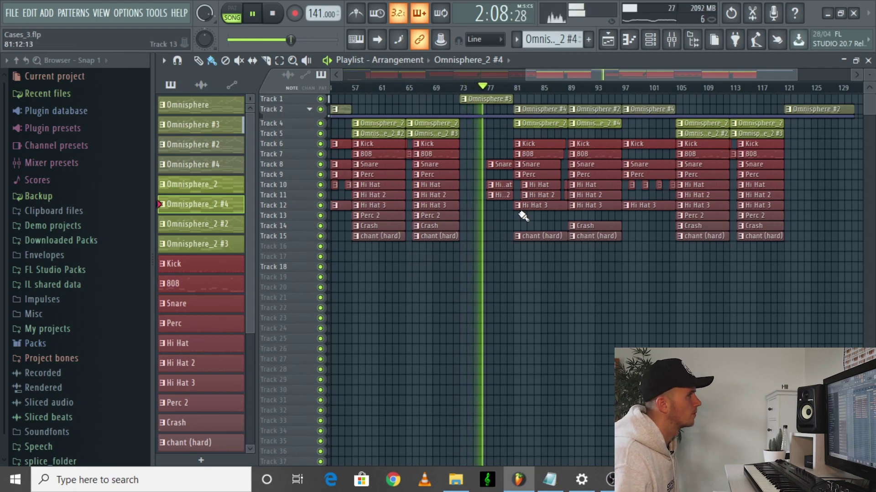
Examine the Omnisphere #3 break at bar 73 and the section starting at bar 81, then stop playback
{"action": "scroll", "coordinate": [509, 230], "scroll_direction": "up", "scroll_amount": 2}
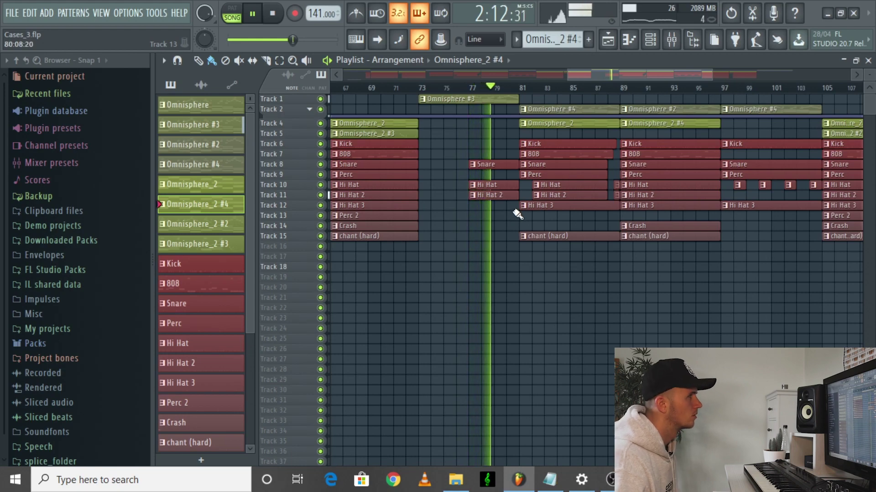
{"action": "scroll", "coordinate": [523, 214], "scroll_direction": "down", "scroll_amount": 2}
{"action": "scroll", "coordinate": [524, 214], "scroll_direction": "down", "scroll_amount": 3}
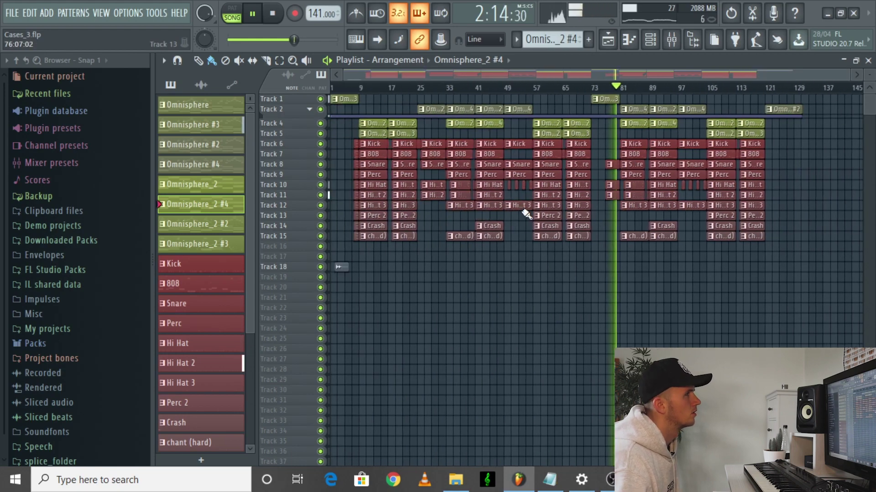
{"action": "scroll", "coordinate": [645, 208], "scroll_direction": "up", "scroll_amount": 1}
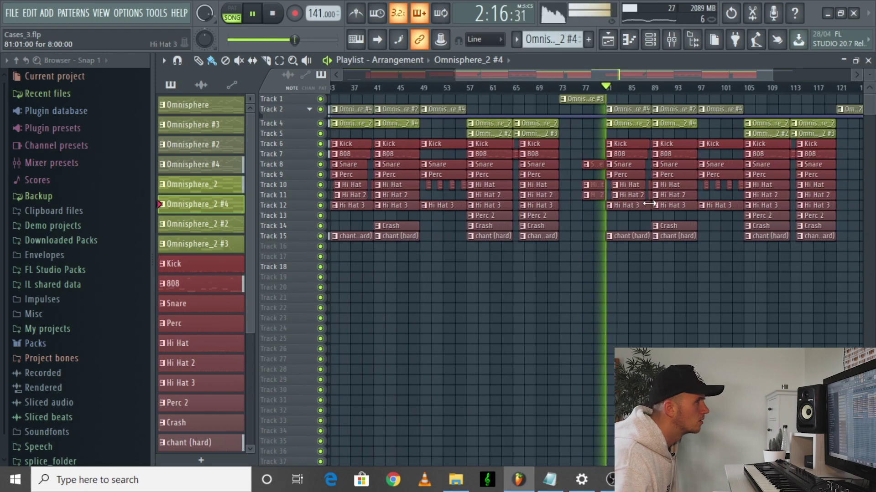
{"action": "scroll", "coordinate": [647, 205], "scroll_direction": "down", "scroll_amount": 1}
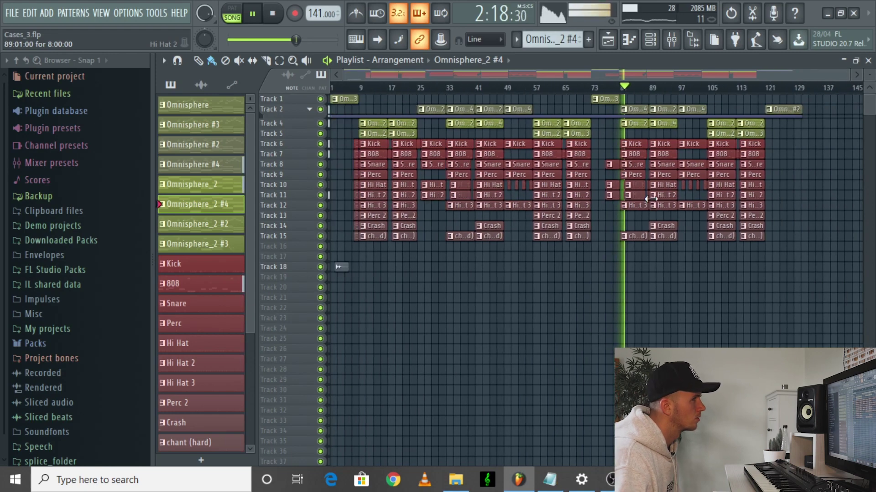
{"action": "key", "text": "space"}
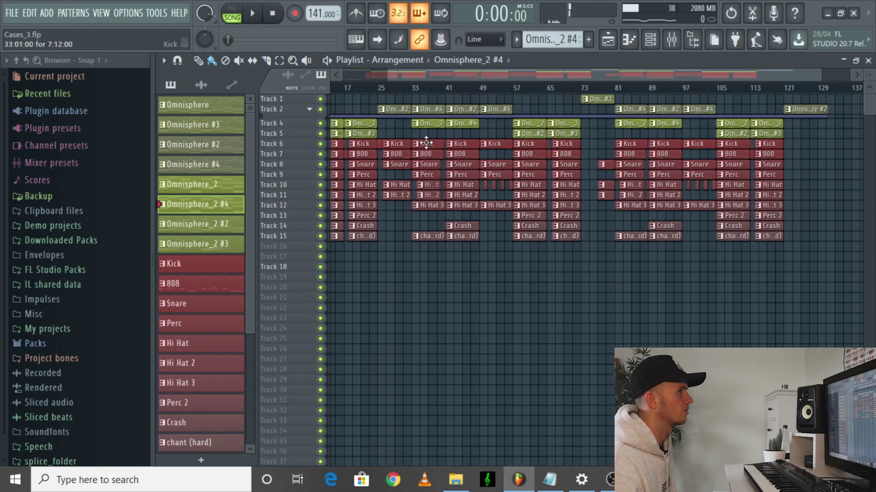
Show the mixer and inspect the FabFilter Pro-Q 3 curves on the Bells and Keys tracks
{"action": "key", "text": "F9"}
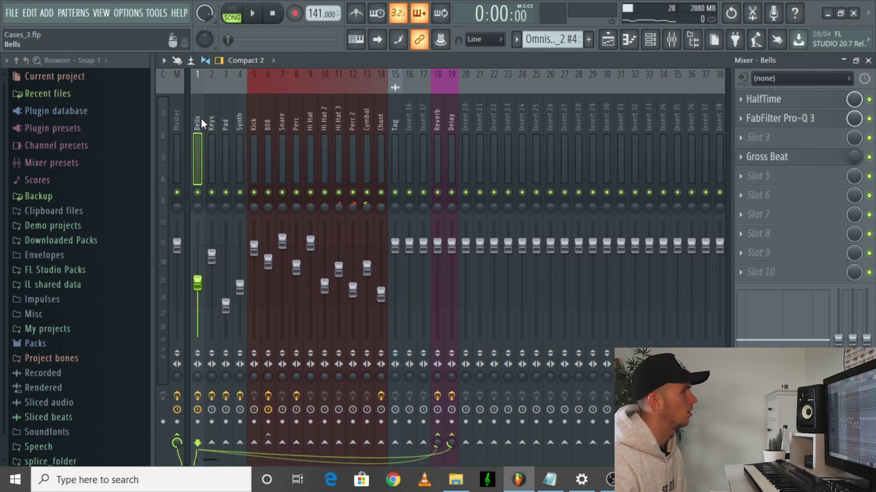
{"action": "left_click", "coordinate": [775, 118]}
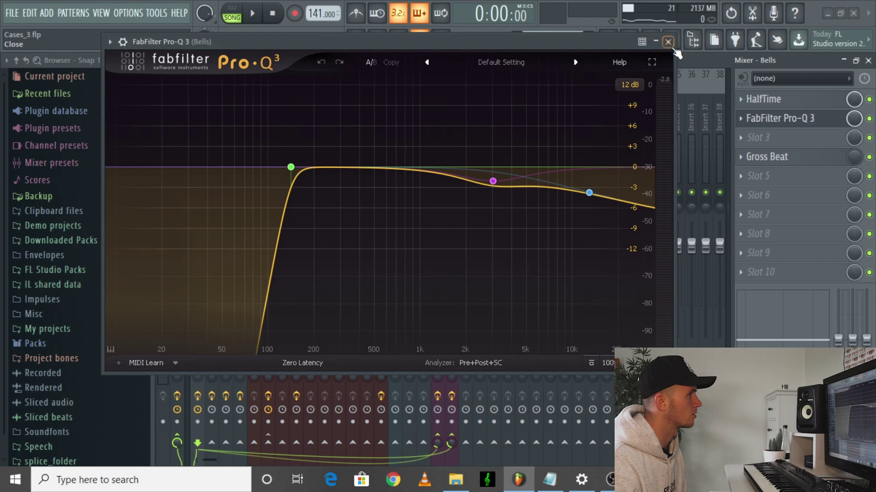
{"action": "left_click", "coordinate": [589, 193]}
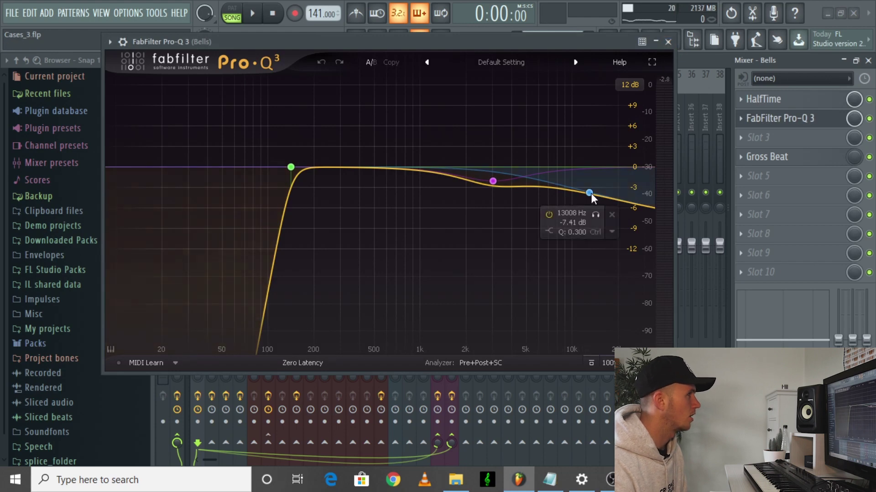
{"action": "left_click", "coordinate": [669, 42]}
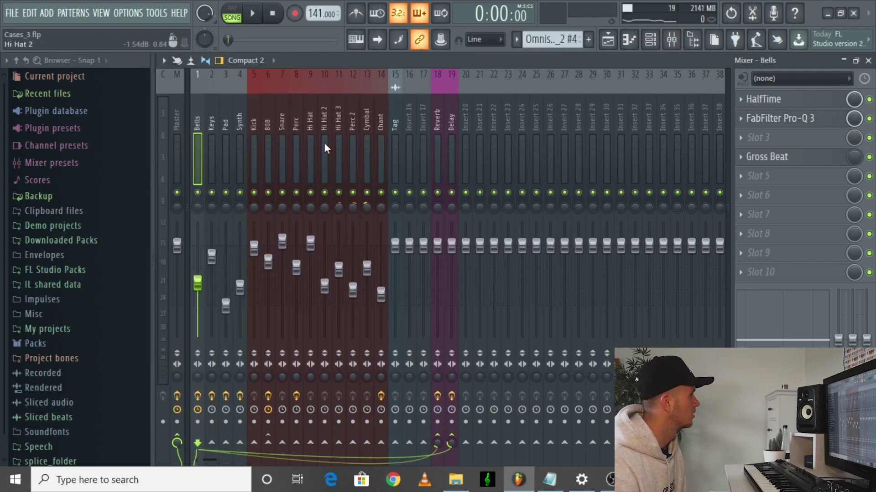
{"action": "left_click", "coordinate": [212, 137]}
{"action": "left_click", "coordinate": [798, 104]}
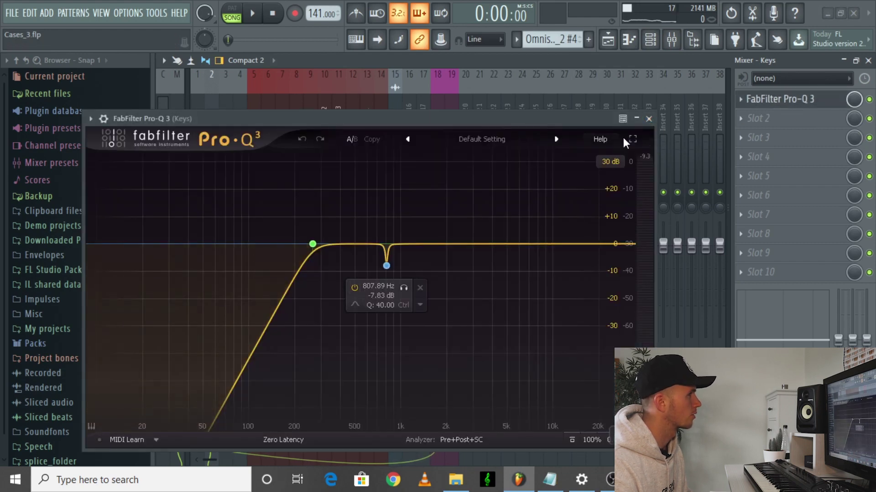
{"action": "left_click", "coordinate": [649, 119]}
Inspect the Fruity Parametric EQ 2 on the Pad track and the FabFilter Pro-Q 3 on the Synth track
{"action": "left_click", "coordinate": [225, 118]}
{"action": "left_click", "coordinate": [782, 99]}
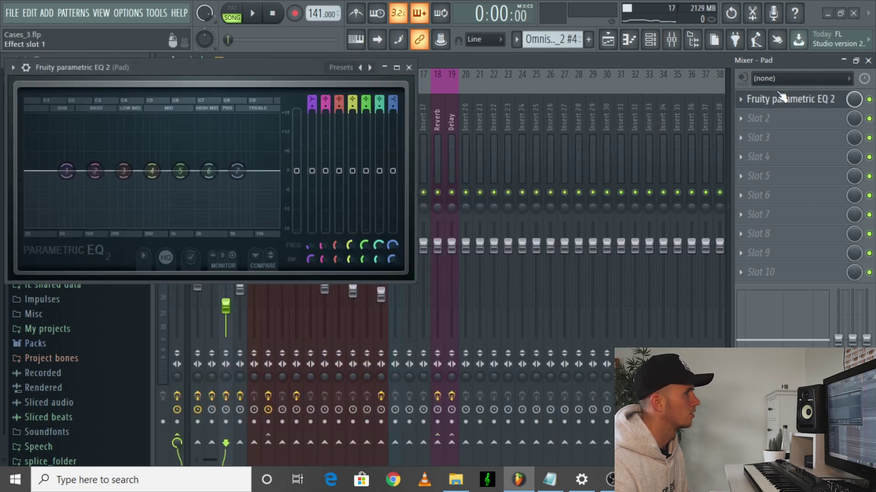
{"action": "left_click", "coordinate": [409, 69]}
{"action": "left_click", "coordinate": [245, 118]}
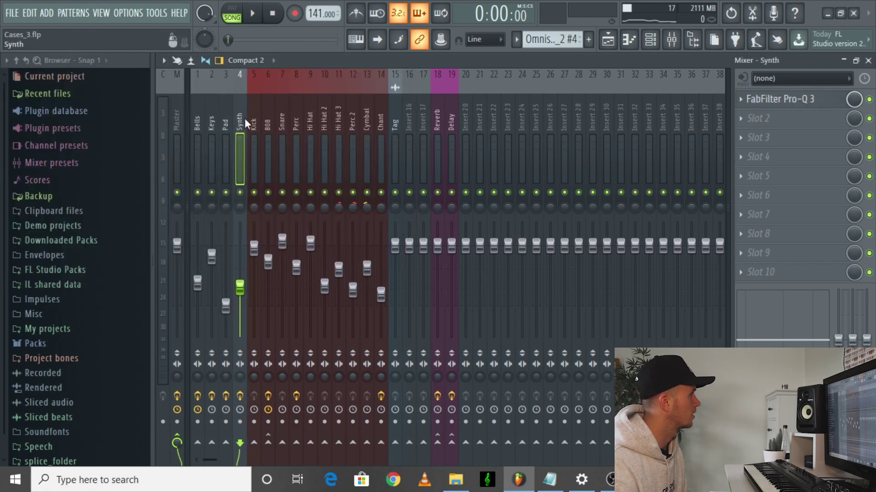
{"action": "left_click", "coordinate": [798, 99]}
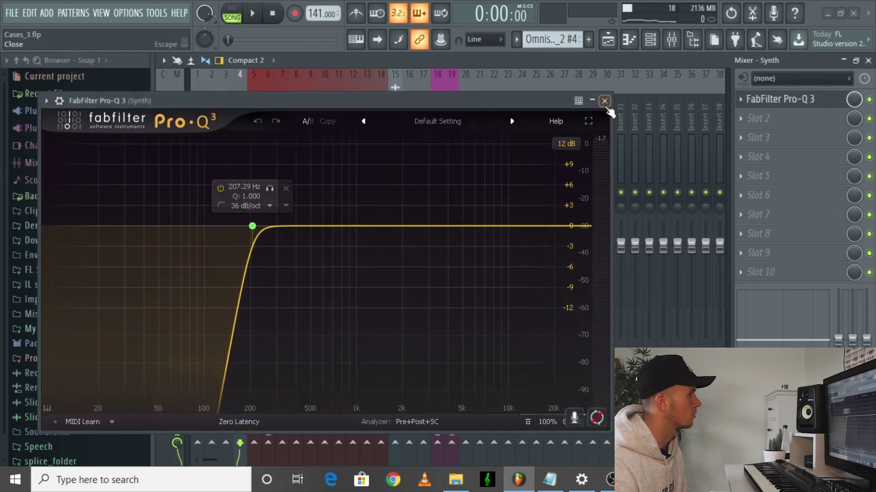
{"action": "left_click", "coordinate": [604, 100]}
Review the effect slots of the drum mixer tracks one by one, from Kick through Chant
{"action": "left_click", "coordinate": [254, 132]}
{"action": "key", "text": "Right"}
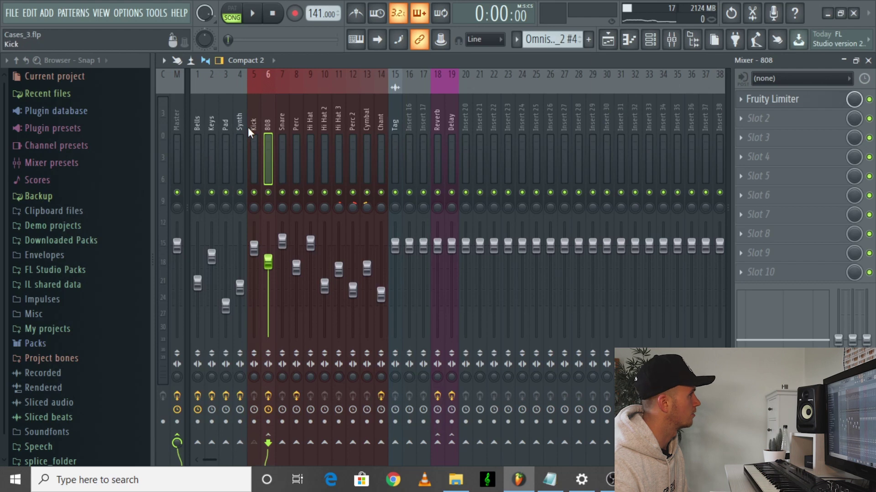
{"action": "key", "text": "Right"}
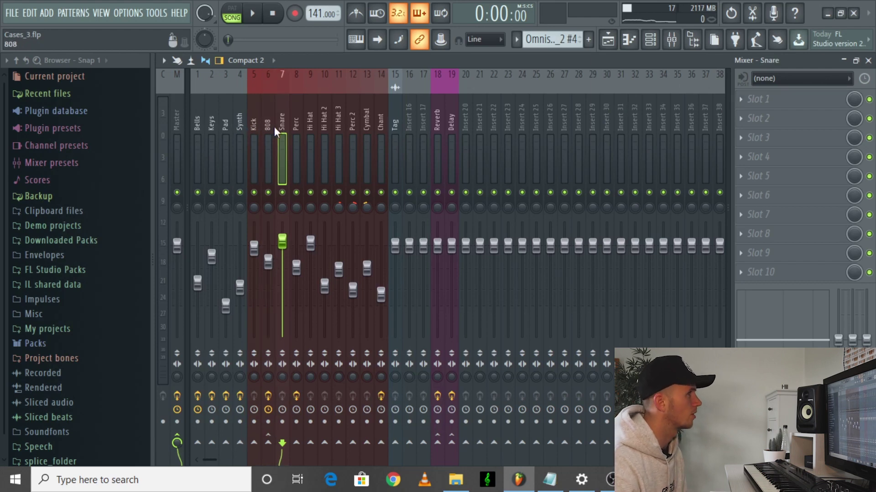
{"action": "left_click", "coordinate": [291, 129]}
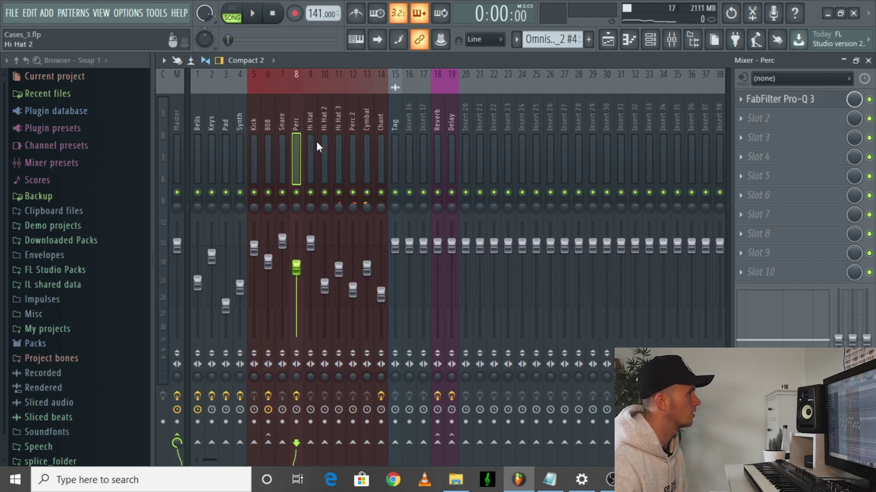
{"action": "left_click", "coordinate": [307, 130]}
{"action": "key", "text": "Right"}
{"action": "key", "text": "Right"}
{"action": "key", "text": "Right"}
{"action": "key", "text": "Right"}
{"action": "key", "text": "Right"}
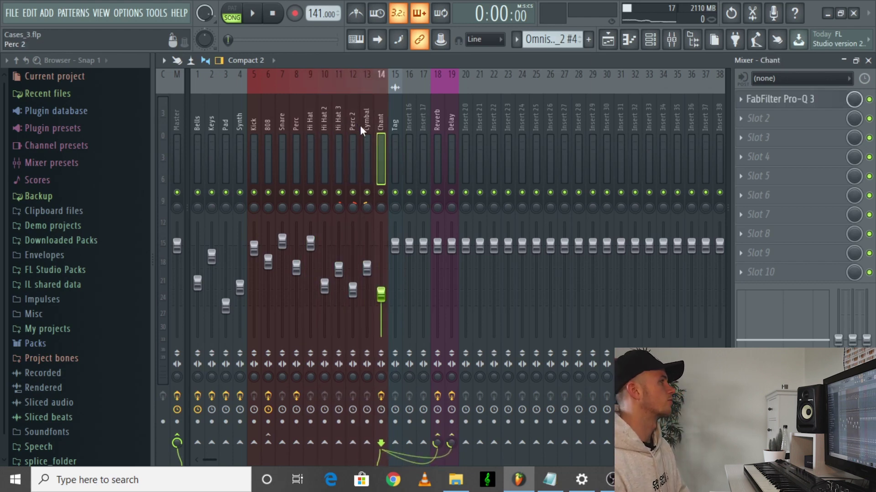
Review the effect slots of the Tag, Reverb and Delay mixer tracks
{"action": "left_click", "coordinate": [395, 131]}
{"action": "left_click", "coordinate": [442, 117]}
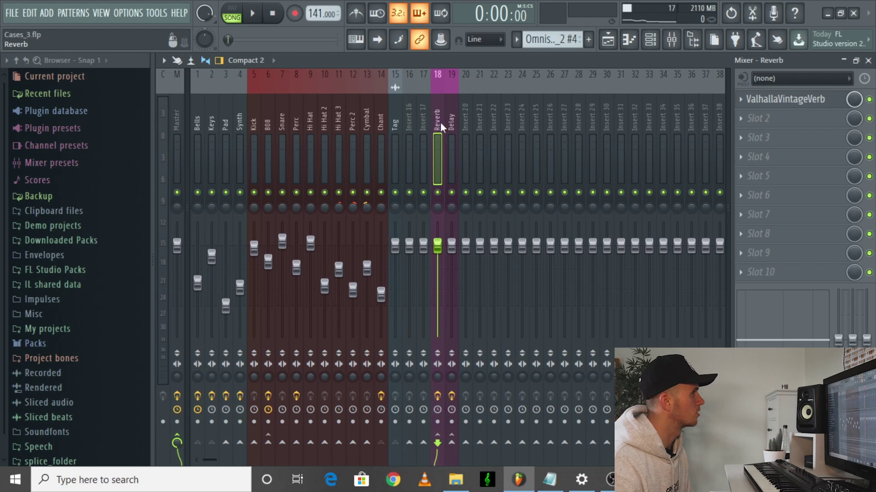
{"action": "left_click", "coordinate": [451, 121]}
{"action": "left_click", "coordinate": [439, 142]}
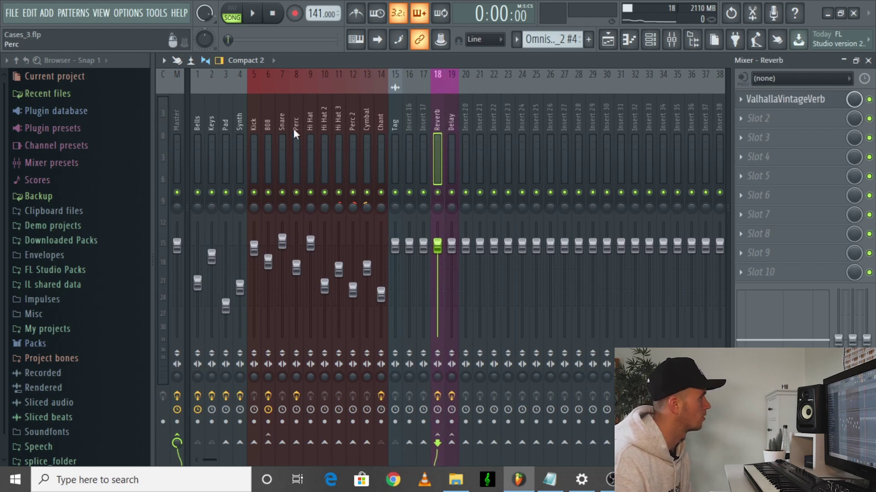
Check the effect slots and send routing of the Kick, Synth and Keys mixer tracks
{"action": "left_click", "coordinate": [254, 130]}
{"action": "left_click", "coordinate": [236, 131]}
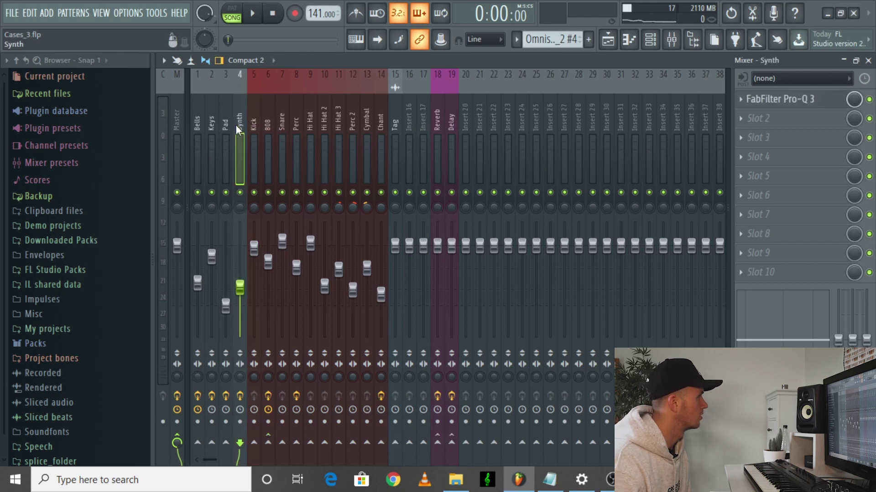
{"action": "left_click", "coordinate": [251, 126]}
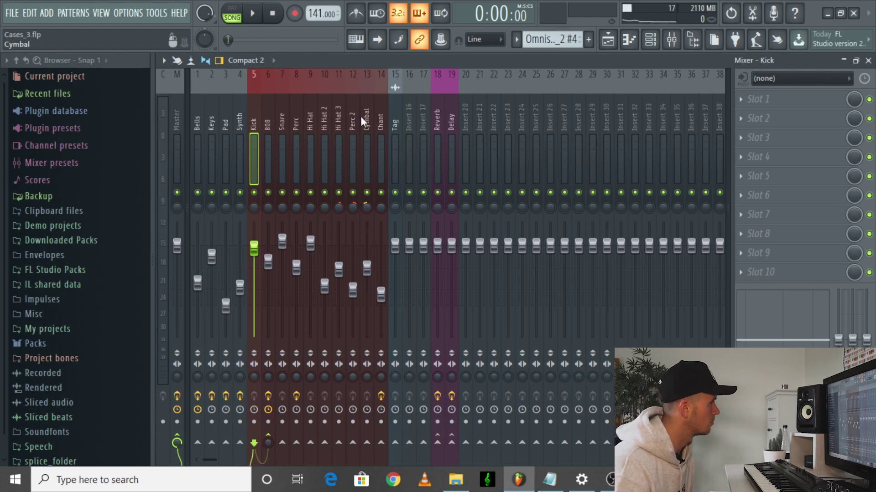
{"action": "left_click", "coordinate": [212, 120]}
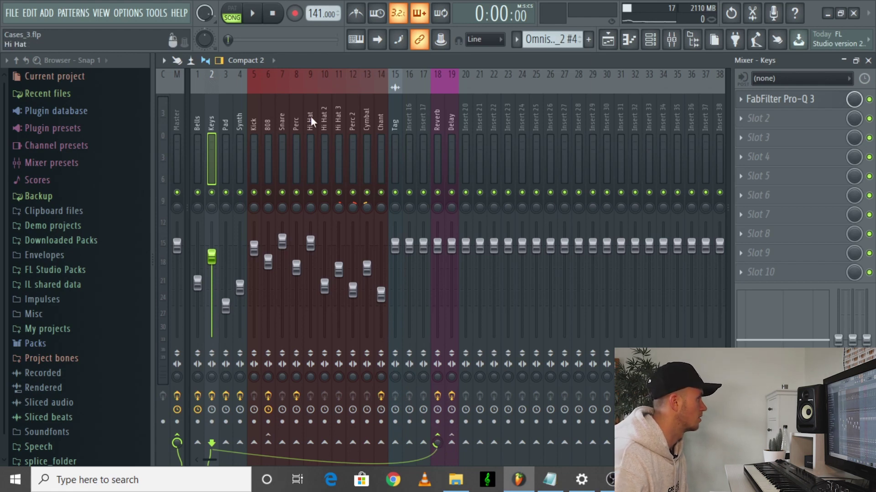
Route the Snare mixer track to the Reverb track and turn down the send level
{"action": "left_click", "coordinate": [283, 117]}
{"action": "left_click", "coordinate": [439, 446]}
{"action": "left_click_drag", "start_coordinate": [440, 447], "coordinate": [440, 474]}
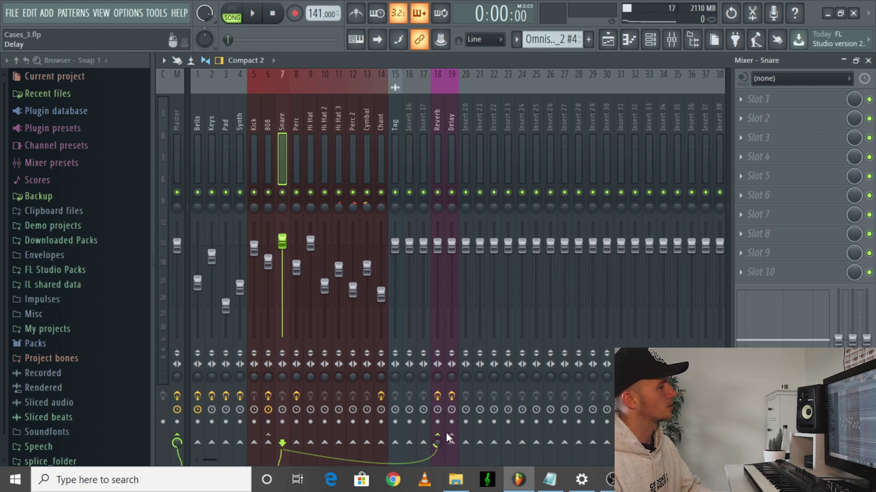